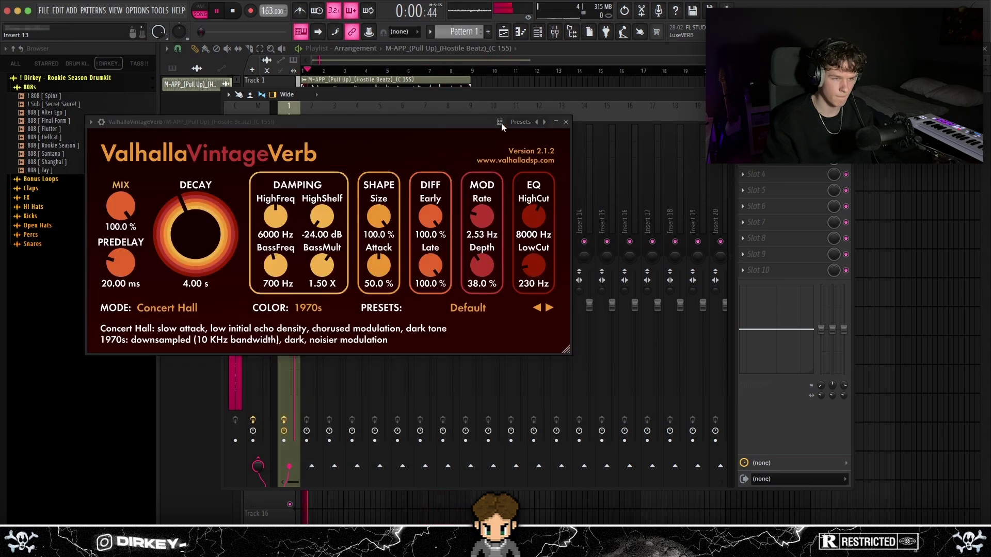
Move the ValhallaVintageVerb window clear of the effect slots and lower the reverb's slot mix level.
{"action": "left_click_drag", "start_coordinate": [518, 74], "coordinate": [577, 169]}
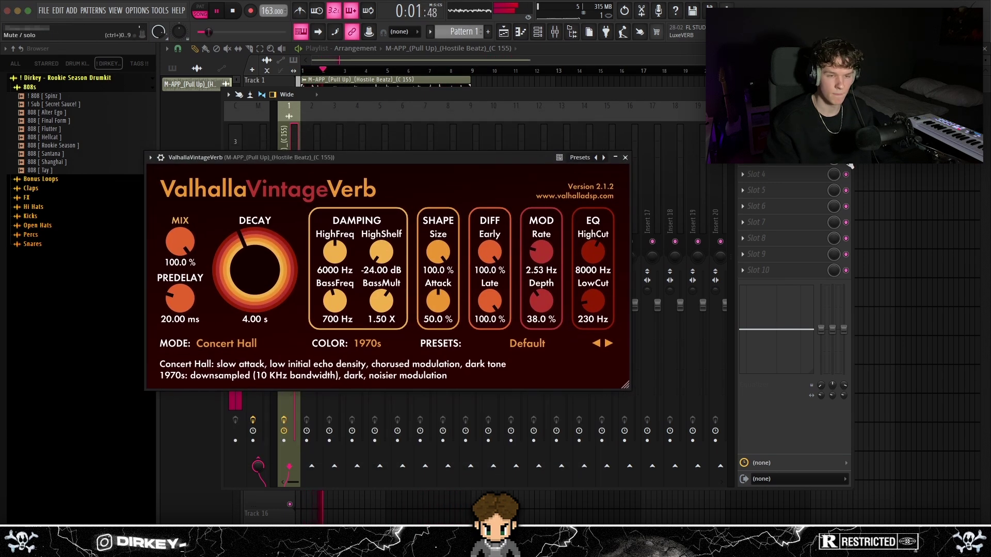
{"action": "left_click_drag", "start_coordinate": [834, 158], "coordinate": [834, 178]}
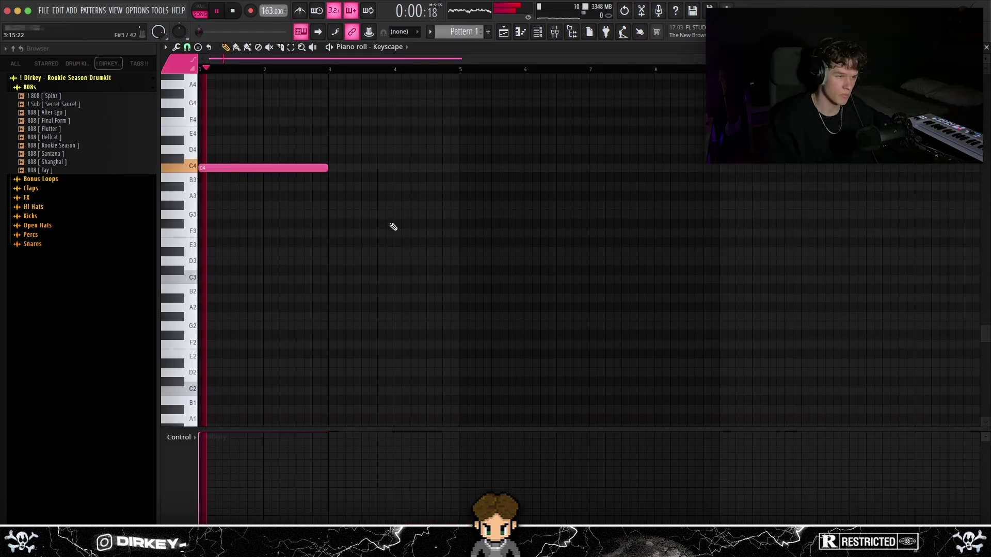
Add a half-bar G#3 note filling the second half of bar 4 and duplicate both Keyscape notes into bars 5–8.
{"action": "scroll", "coordinate": [390, 278], "scroll_direction": "up", "scroll_amount": 5}
{"action": "left_click", "coordinate": [413, 287]}
{"action": "left_click_drag", "start_coordinate": [446, 288], "coordinate": [458, 238]}
{"action": "left_click_drag", "start_coordinate": [552, 238], "coordinate": [449, 243]}
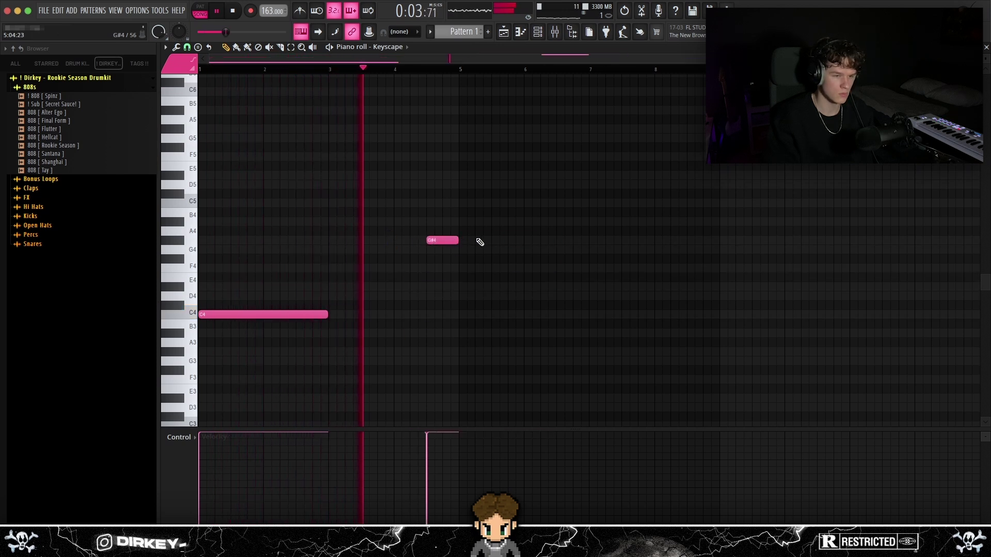
{"action": "key", "text": "ctrl+Down"}
{"action": "key", "text": "ctrl+b"}
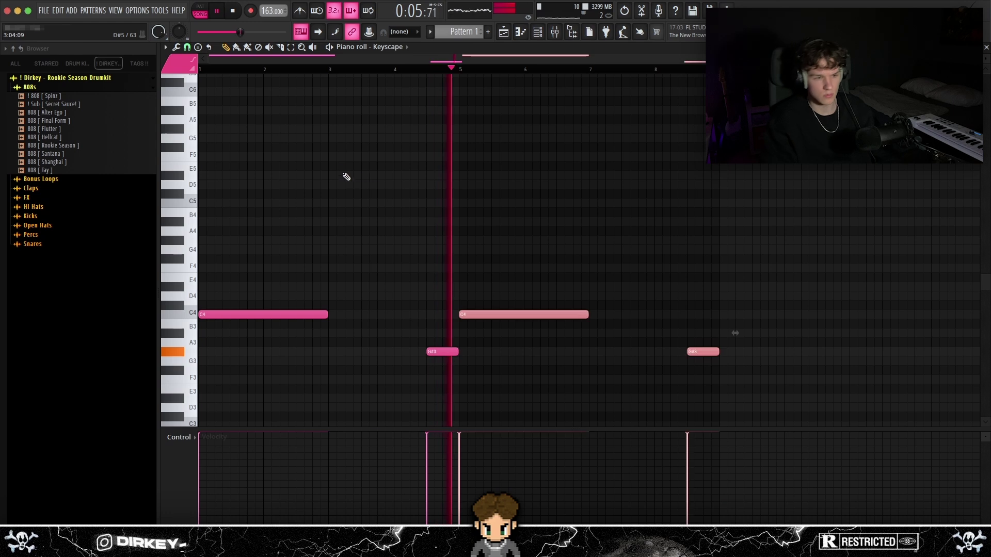
Copy all the Keyscape notes one octave higher and give the copies a lower velocity.
{"action": "key", "text": "ctrl+a"}
{"action": "key", "text": "ctrl+c"}
{"action": "key", "text": "ctrl+v"}
{"action": "key", "text": "ctrl+Up"}
{"action": "scroll", "coordinate": [492, 309], "scroll_direction": "down", "scroll_amount": 5}
Paste a third, quieter copy one octave below the others and move the whole three-octave stack down an octave.
{"action": "key", "text": "ctrl+v"}
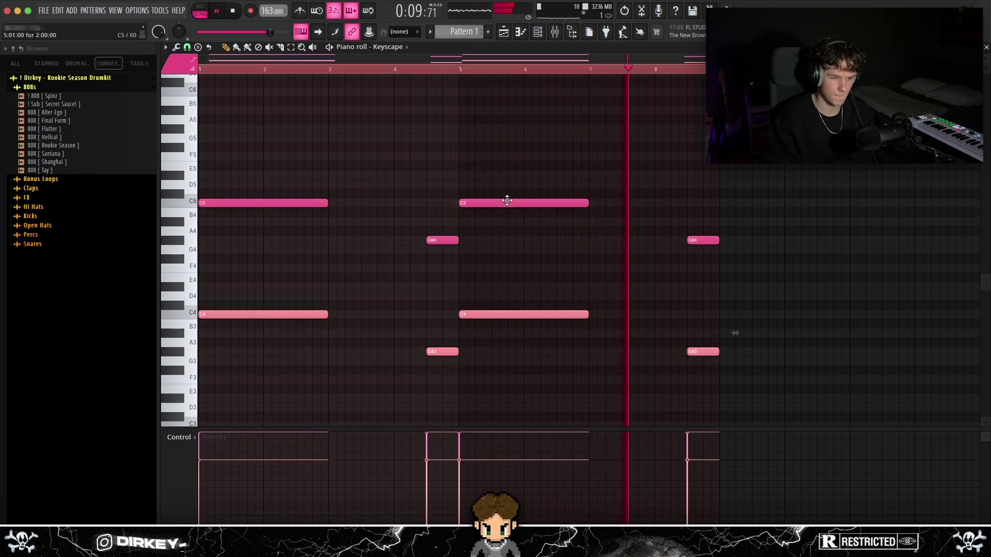
{"action": "key", "text": "ctrl+Down"}
{"action": "scroll", "coordinate": [485, 219], "scroll_direction": "down", "scroll_amount": 2}
{"action": "key", "text": "space"}
{"action": "left_click", "coordinate": [400, 238]}
{"action": "right_click", "coordinate": [399, 238]}
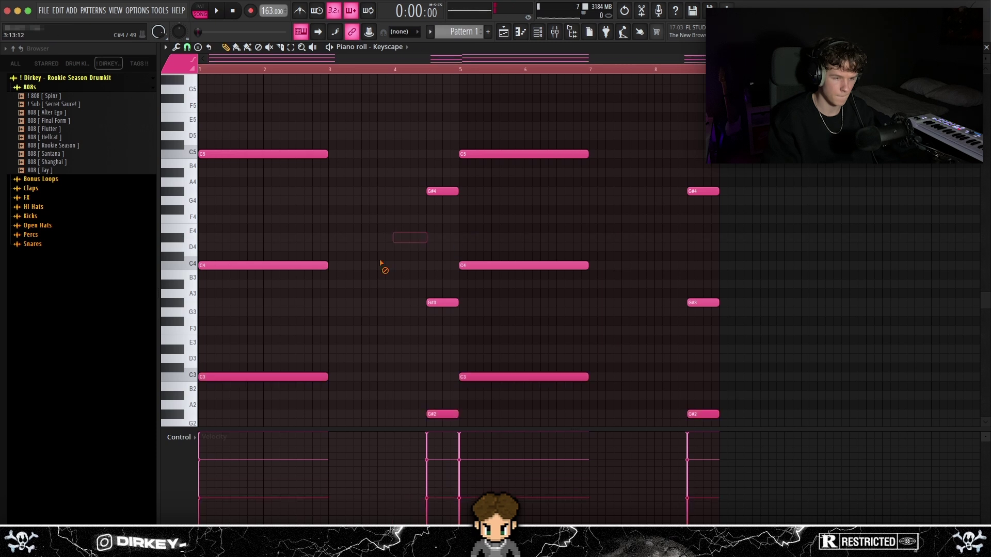
{"action": "key", "text": "space"}
{"action": "scroll", "coordinate": [380, 263], "scroll_direction": "down", "scroll_amount": 2}
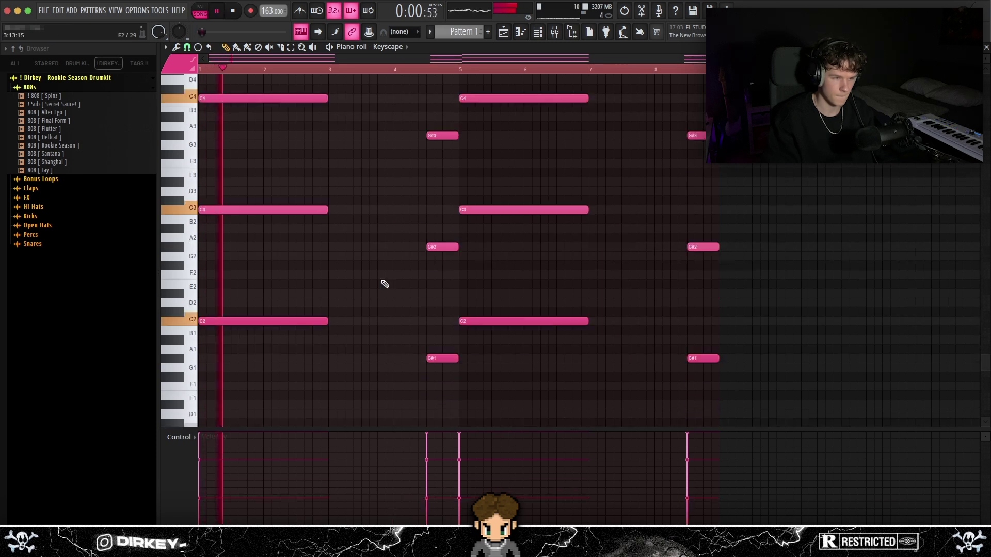
Remove the low G#1 note at the end of bar 4 and slightly lower the velocity of the top octave's notes.
{"action": "left_click_drag", "start_coordinate": [265, 309], "coordinate": [743, 402]}
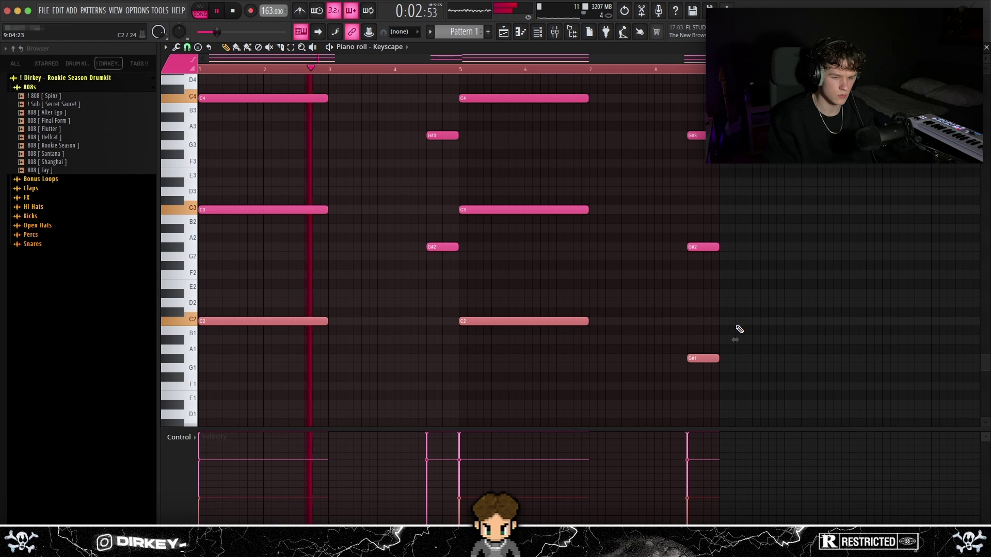
{"action": "scroll", "coordinate": [735, 395], "scroll_direction": "up", "scroll_amount": 2}
{"action": "left_click_drag", "start_coordinate": [723, 111], "coordinate": [268, 202]}
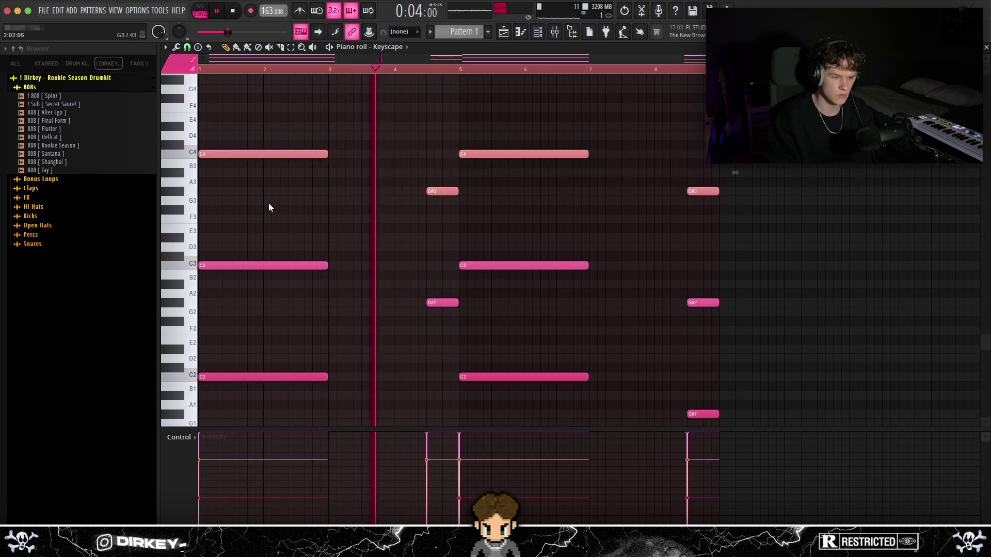
Strumize all the chords with a small start time offset, keeping the note ends preserved.
{"action": "left_click", "coordinate": [344, 206]}
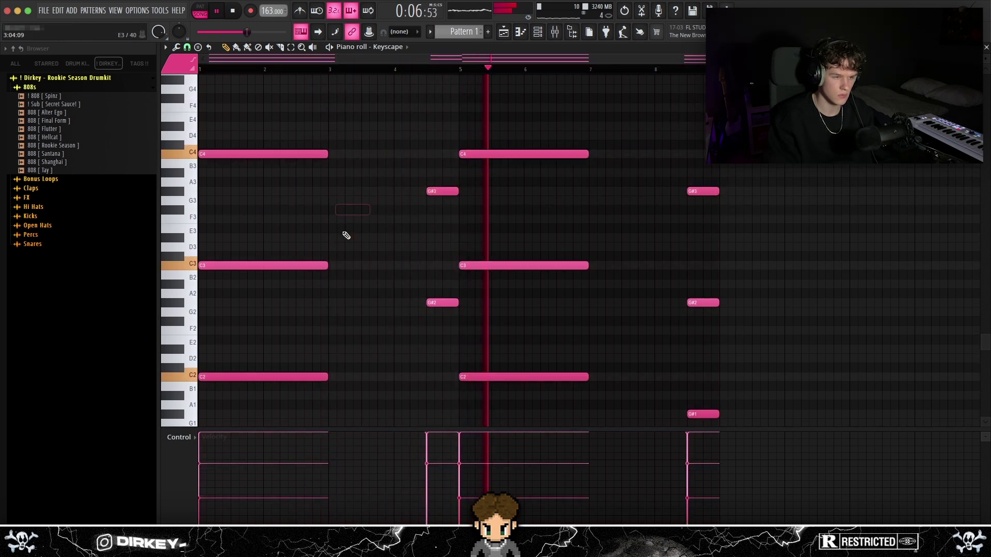
{"action": "key", "text": "alt+s"}
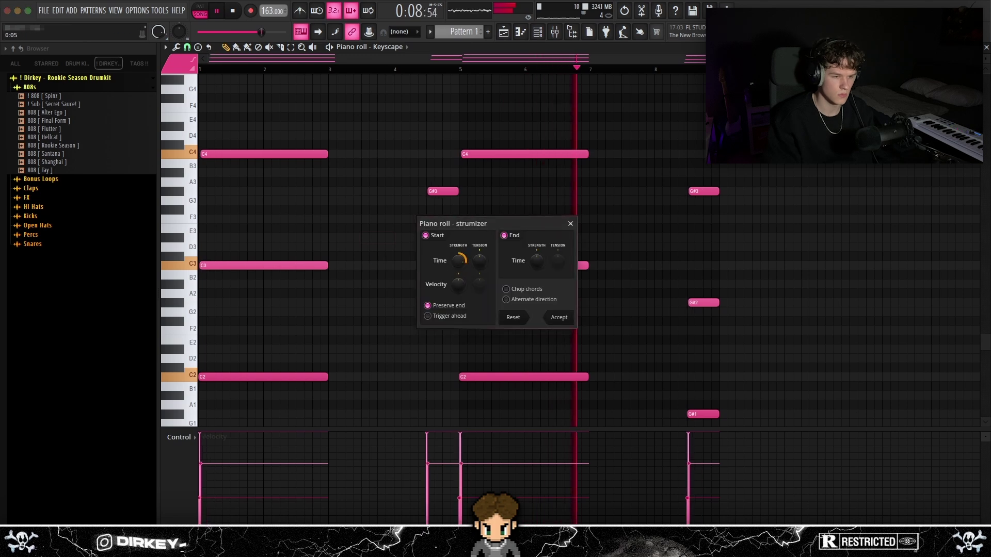
{"action": "left_click", "coordinate": [559, 318]}
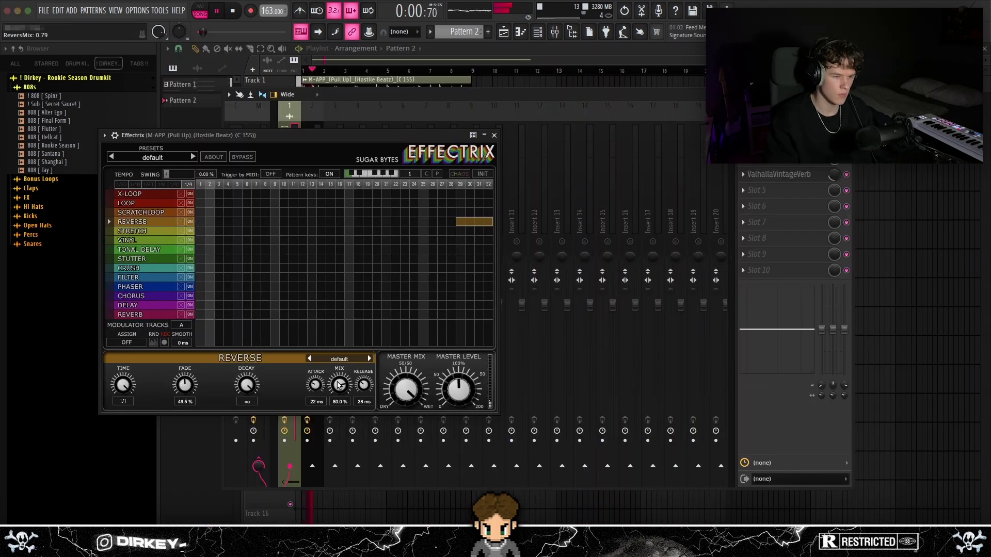
Set the Effectrix Reverse mix to 80.5% and save the project with the plugin and mixer windows moved off the playlist tracks.
{"action": "left_click_drag", "start_coordinate": [336, 383], "coordinate": [338, 407]}
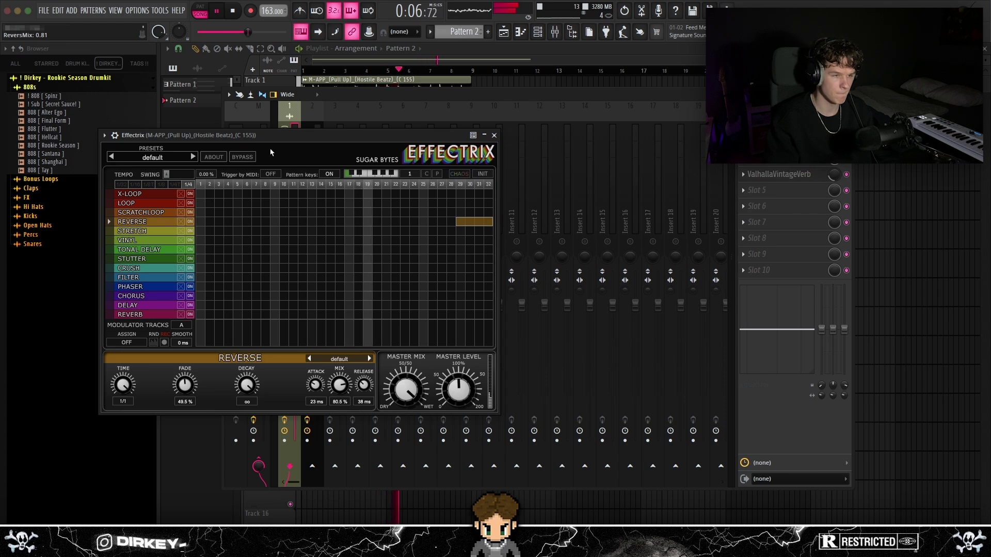
{"action": "left_click_drag", "start_coordinate": [273, 135], "coordinate": [626, 257]}
{"action": "left_click_drag", "start_coordinate": [433, 98], "coordinate": [407, 256]}
{"action": "left_click_drag", "start_coordinate": [610, 258], "coordinate": [605, 146]}
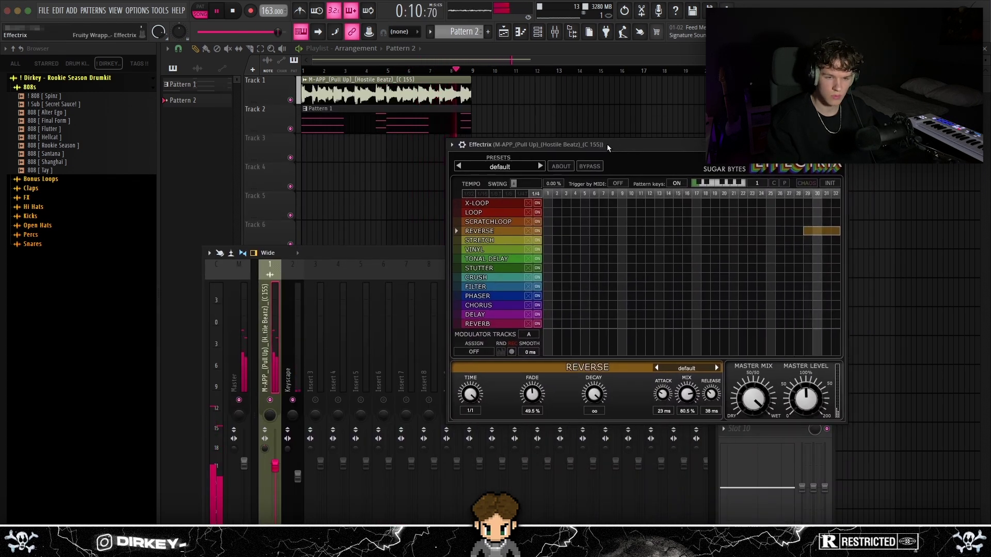
{"action": "key", "text": "super+s"}
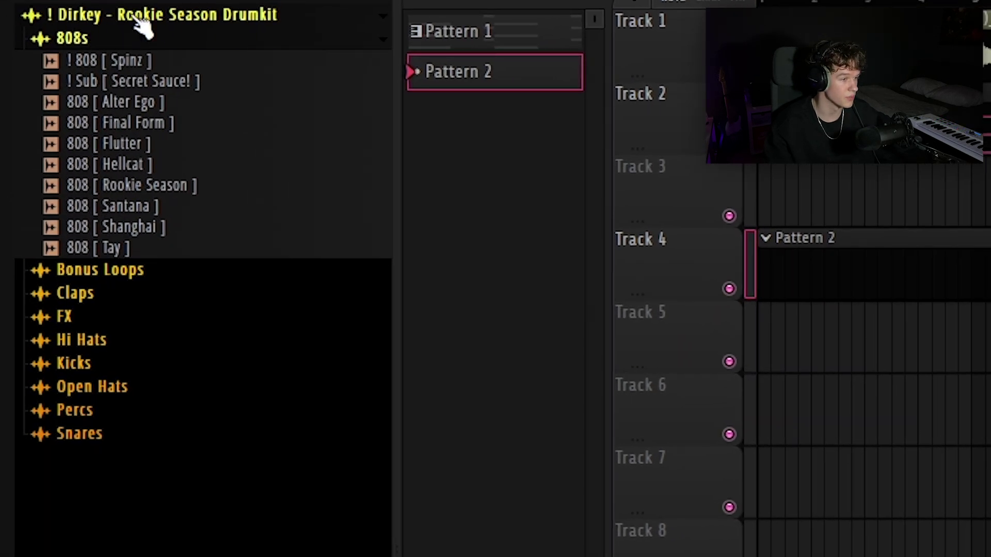
Browse the Rookie Season Drumkit folders, including Bonus Loops, Hi Hats, Kicks, Percs and Snares, to review the available sounds.
{"action": "left_click", "coordinate": [83, 274]}
{"action": "left_click", "coordinate": [87, 336]}
{"action": "left_click", "coordinate": [73, 315]}
{"action": "left_click", "coordinate": [77, 319]}
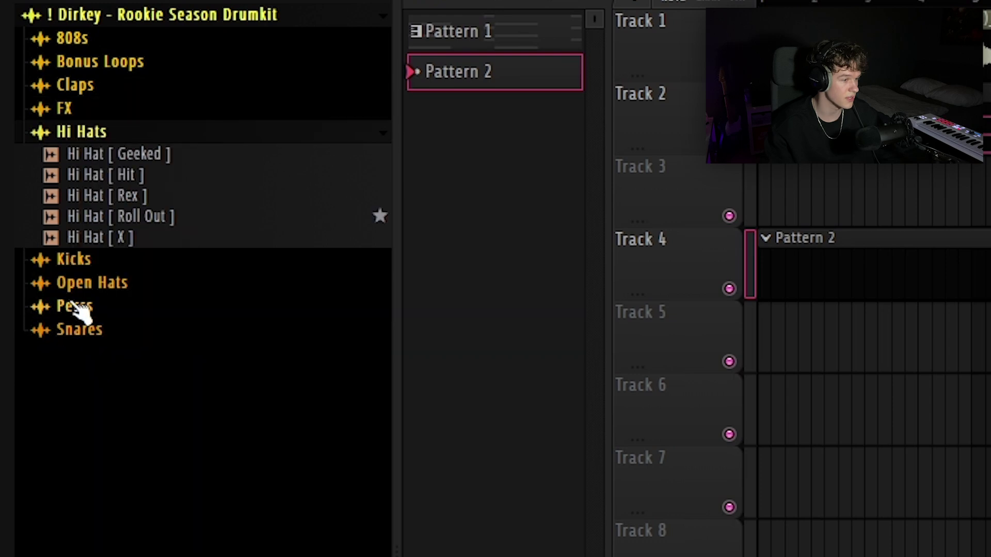
{"action": "left_click", "coordinate": [78, 260]}
{"action": "left_click", "coordinate": [103, 325]}
{"action": "left_click", "coordinate": [93, 349]}
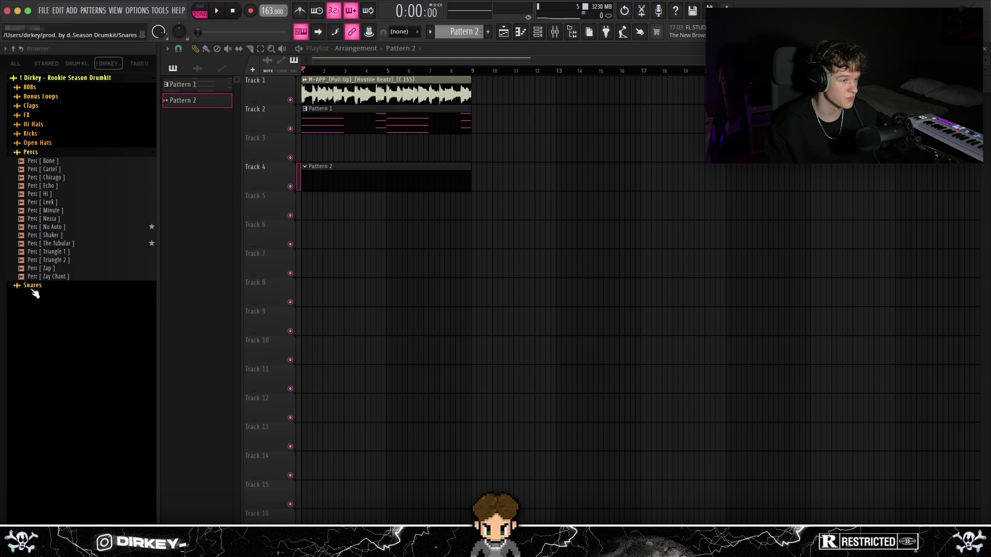
{"action": "left_click", "coordinate": [79, 370]}
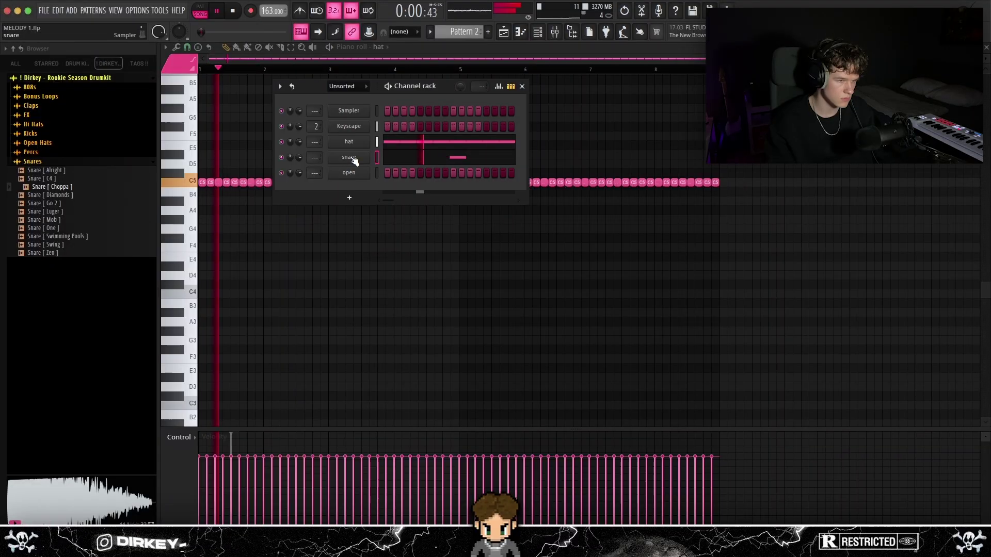
Open the snare's piano roll and repeat its bar 1 hit in every bar through bar 8.
{"action": "right_click", "coordinate": [369, 152]}
{"action": "left_click", "coordinate": [375, 155]}
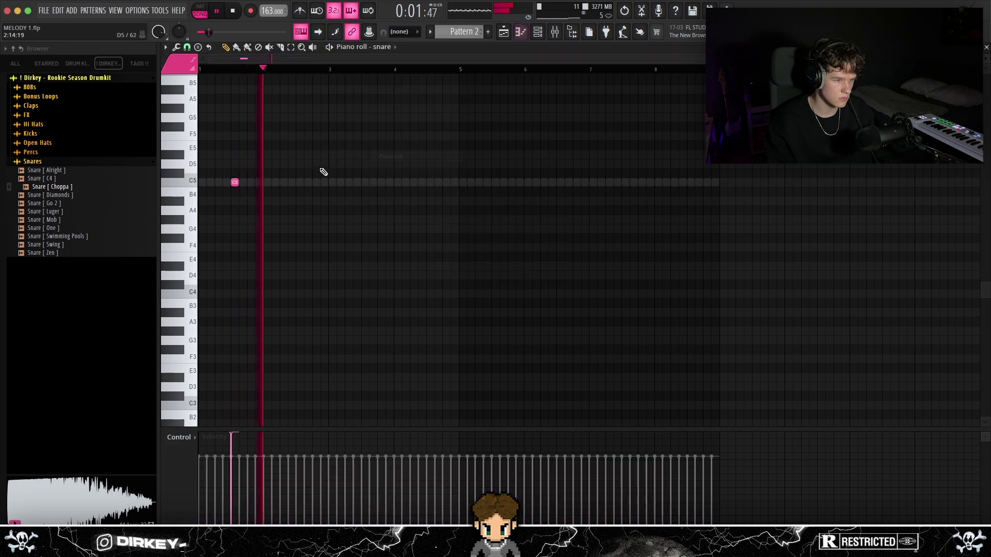
{"action": "key", "text": "ctrl+b"}
{"action": "key", "text": "ctrl+b"}
{"action": "key", "text": "ctrl+b"}
{"action": "key", "text": "ctrl+b"}
{"action": "key", "text": "ctrl+b"}
{"action": "key", "text": "ctrl+b"}
{"action": "key", "text": "ctrl+b"}
{"action": "left_click_drag", "start_coordinate": [524, 131], "coordinate": [475, 148]}
Program the open hat with two C5 hits each in bars 1 and 4, and duplicate the four bars into bars 5–8.
{"action": "key", "text": "F6"}
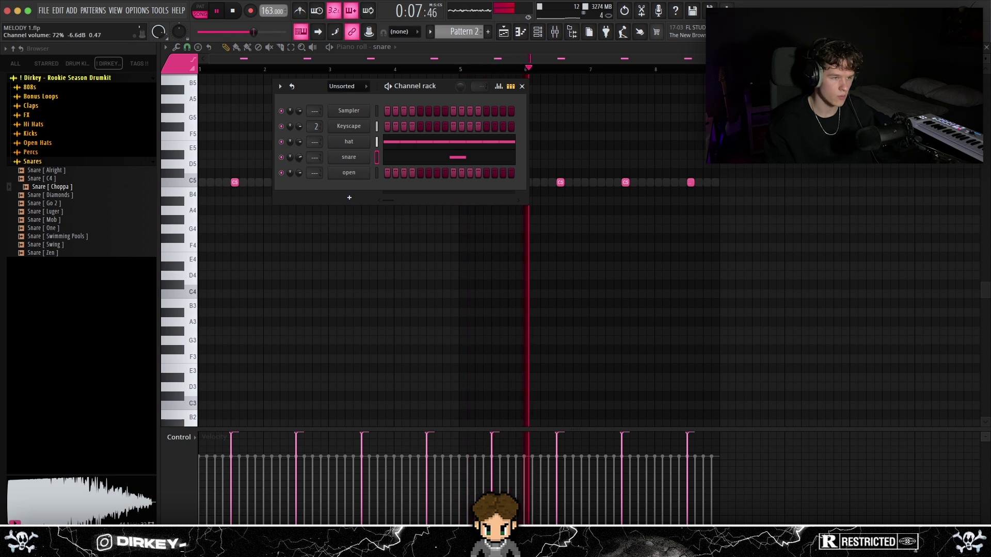
{"action": "right_click", "coordinate": [354, 172]}
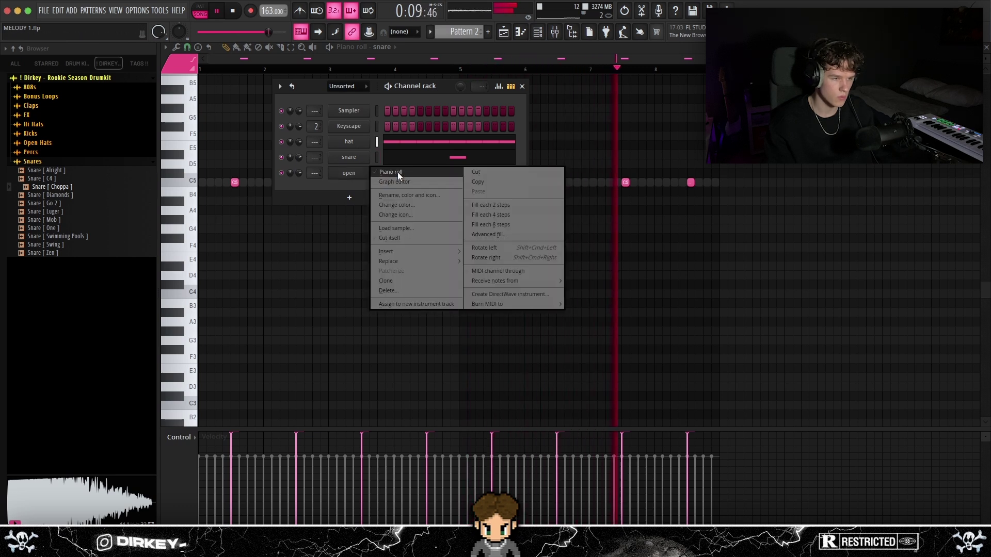
{"action": "left_click", "coordinate": [397, 173]}
{"action": "left_click", "coordinate": [202, 182]}
{"action": "left_click", "coordinate": [227, 183]}
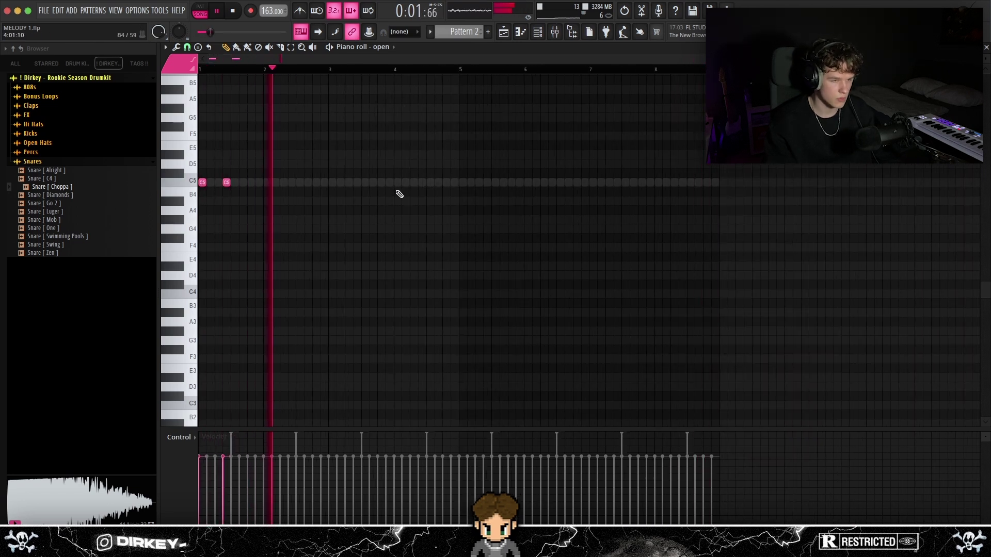
{"action": "left_click", "coordinate": [411, 182]}
{"action": "left_click", "coordinate": [438, 184]}
{"action": "left_click_drag", "start_coordinate": [456, 70], "coordinate": [201, 70], "text": "super"}
{"action": "key", "text": "super+b"}
{"action": "left_click", "coordinate": [351, 129], "text": "super"}
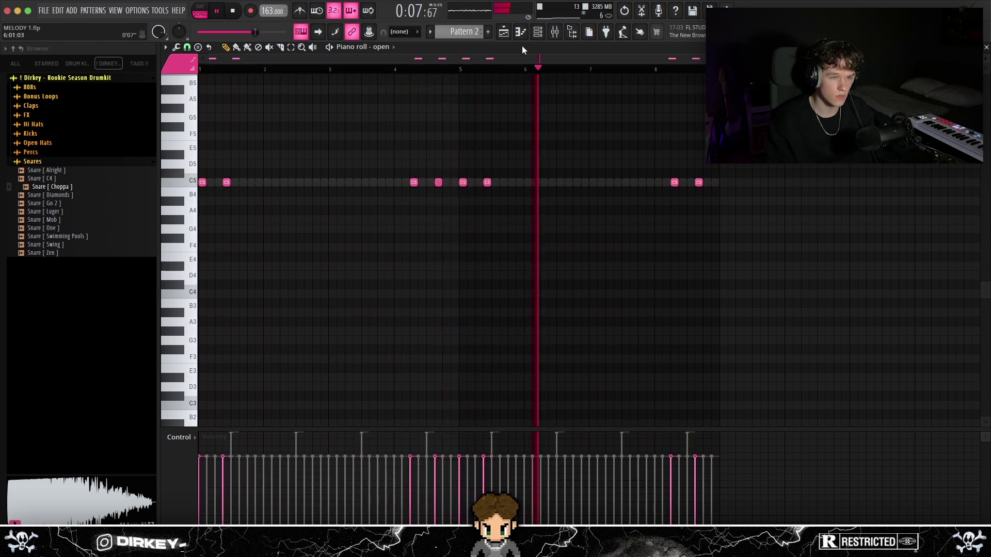
Audition the ! 808 [ Spinz ] sample and add it as a new channel between Keyscape and the hat.
{"action": "left_click", "coordinate": [30, 87]}
{"action": "left_click", "coordinate": [49, 96]}
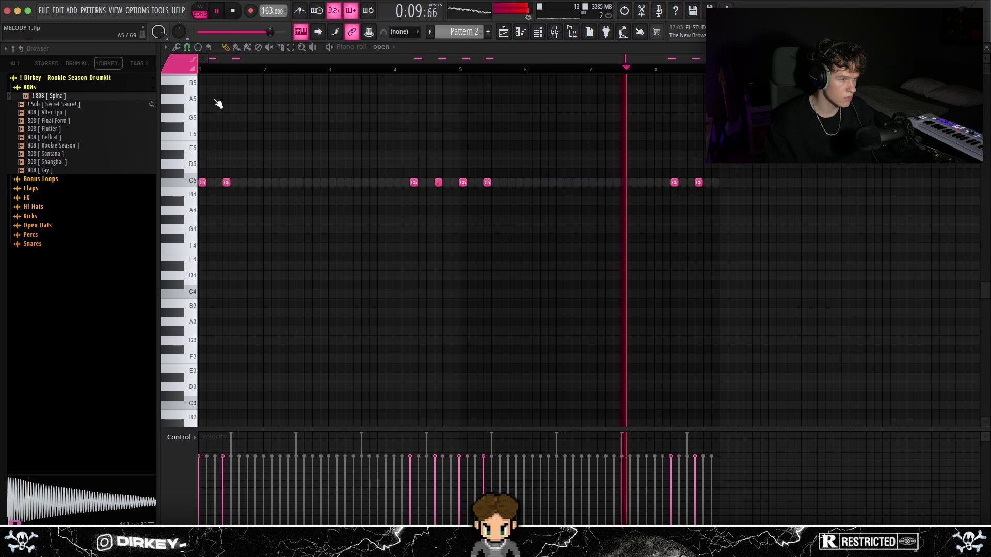
{"action": "key", "text": "F6"}
{"action": "left_click_drag", "start_coordinate": [50, 95], "coordinate": [332, 134]}
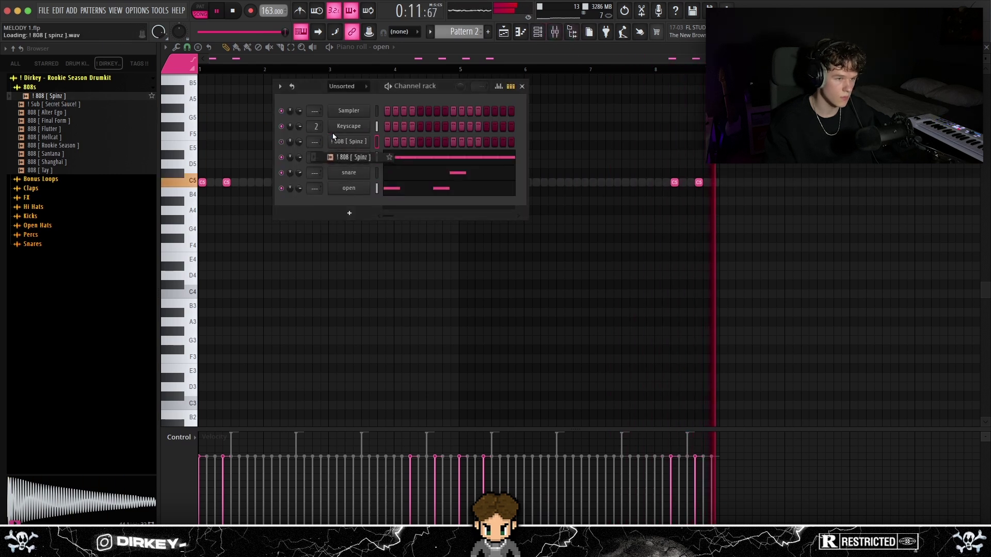
Sequence the 808 rhythm on C6 across bars 1–4 and duplicate it into bars 5–8.
{"action": "left_click", "coordinate": [226, 143]}
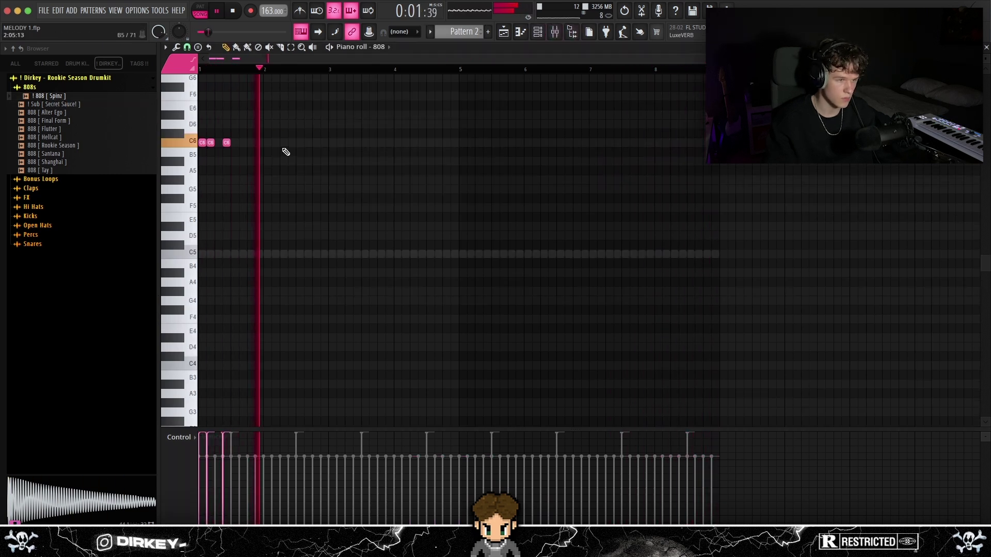
{"action": "left_click", "coordinate": [284, 143]}
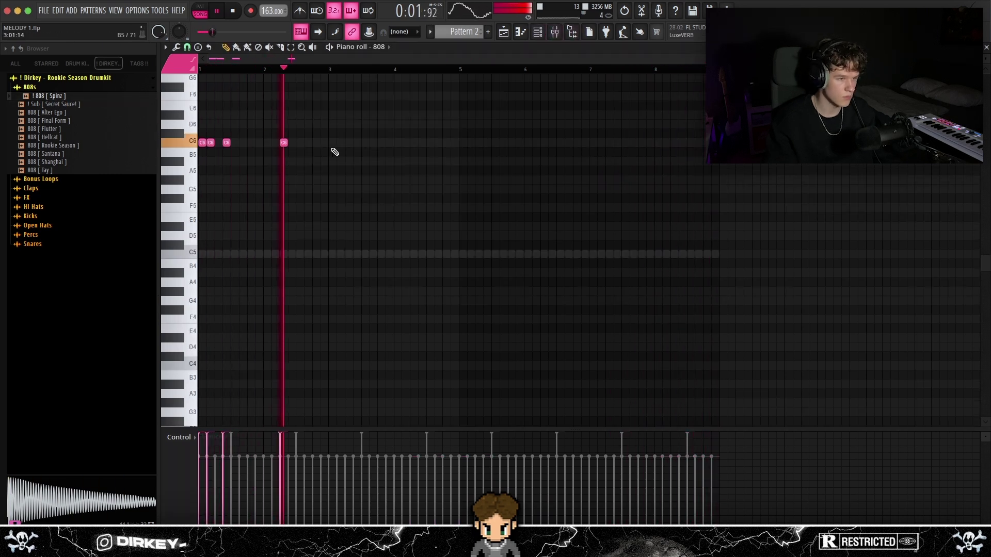
{"action": "left_click", "coordinate": [332, 143]}
{"action": "left_click", "coordinate": [356, 142]}
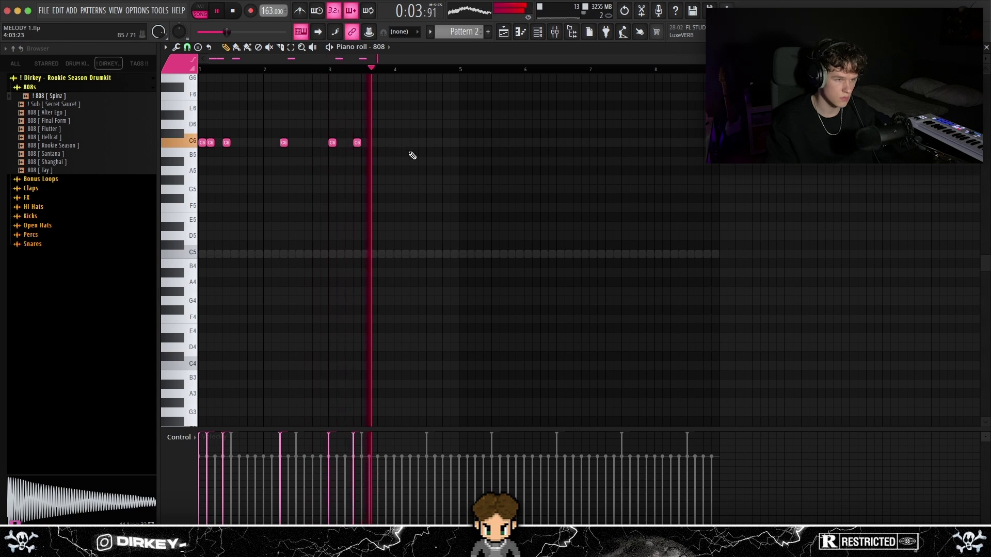
{"action": "left_click", "coordinate": [414, 144]}
{"action": "left_click", "coordinate": [438, 143]}
{"action": "left_click_drag", "start_coordinate": [461, 68], "coordinate": [70, 95]}
{"action": "key", "text": "ctrl+b"}
{"action": "left_click", "coordinate": [370, 96]}
{"action": "right_click", "coordinate": [370, 96]}
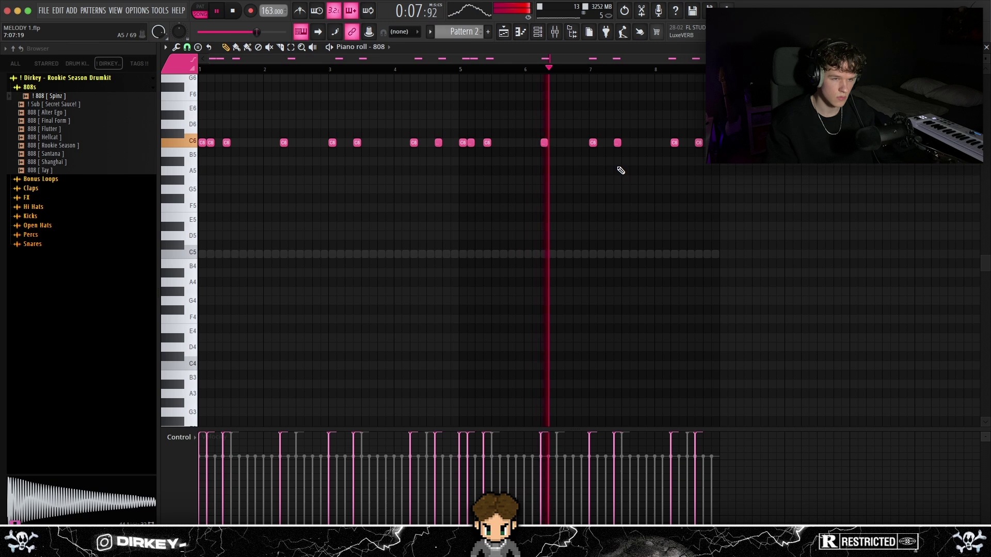
Transpose the 808 line to C5 with G#5 on the last hits of bars 4 and 8, and adjust the C5 hits before them.
{"action": "left_click", "coordinate": [650, 142]}
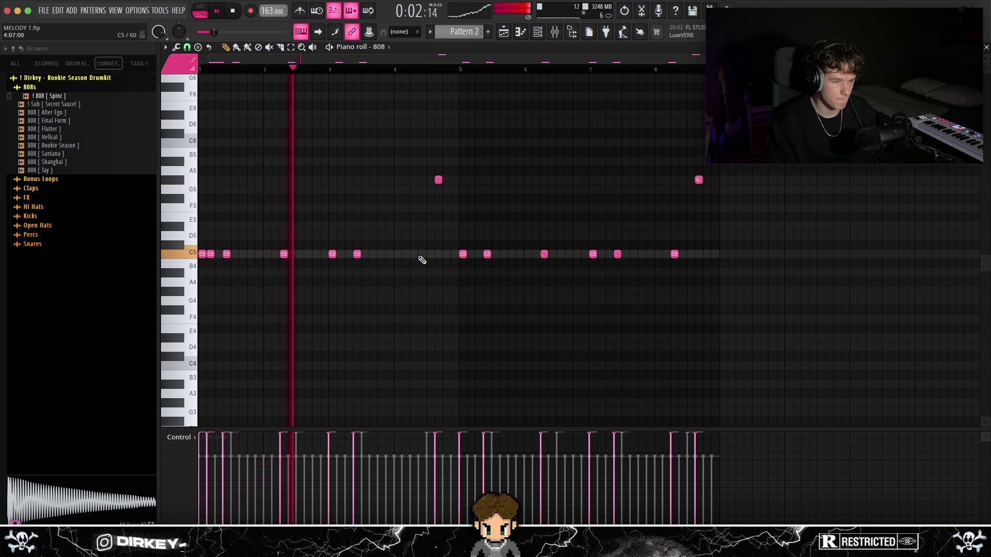
{"action": "left_click", "coordinate": [420, 255]}
{"action": "right_click", "coordinate": [678, 255]}
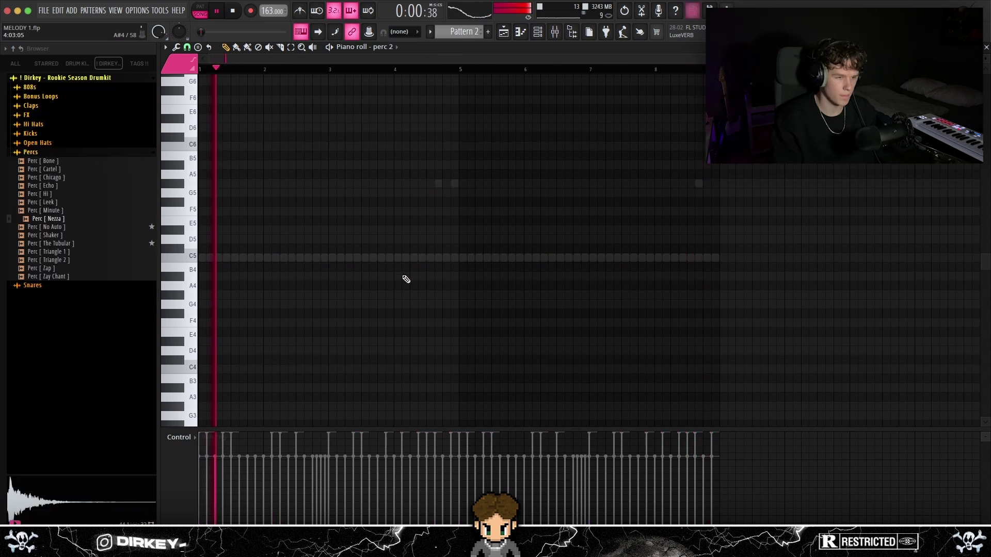
Place a perc 2 hit on C5 at the start of bar 4 and duplicate it to bar 8.
{"action": "left_click", "coordinate": [396, 258]}
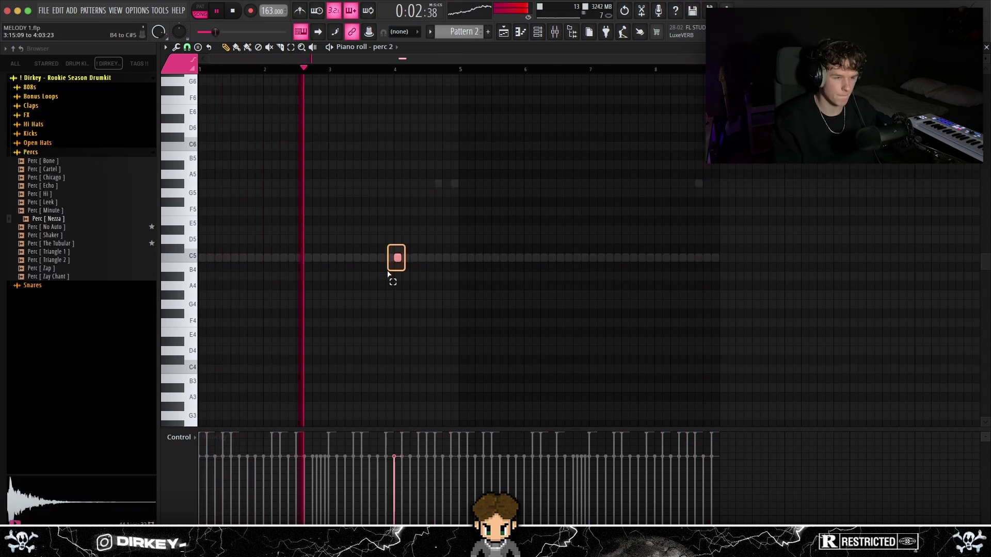
{"action": "left_click_drag", "start_coordinate": [461, 71], "coordinate": [93, 79]}
{"action": "key", "text": "super+b"}
{"action": "key", "text": "super+d"}
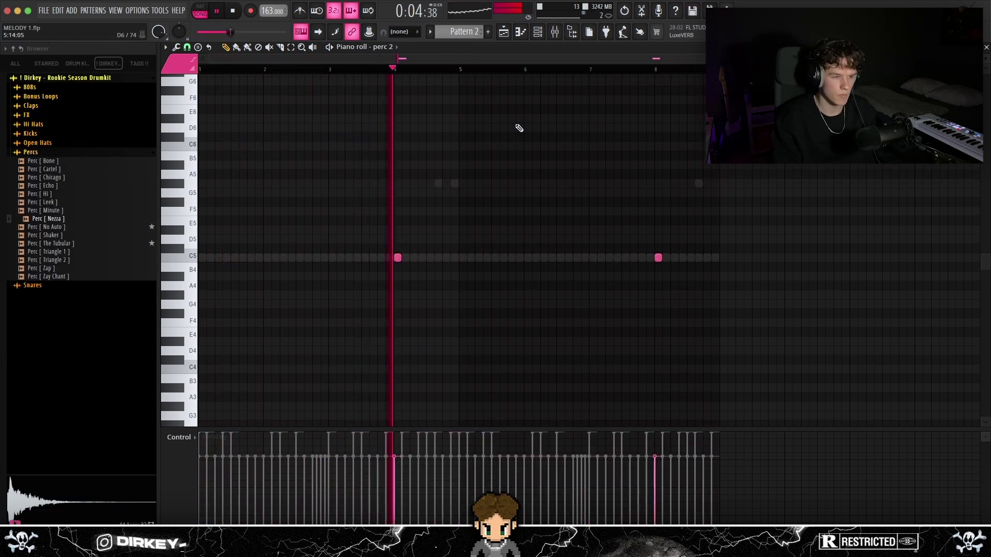
Switch the control lane to another note property and set a low value for the bar 8 perc hit and a high one for bar 4.
{"action": "left_click", "coordinate": [180, 437]}
{"action": "left_click", "coordinate": [186, 457]}
{"action": "left_click", "coordinate": [656, 514]}
{"action": "left_click", "coordinate": [399, 466]}
{"action": "left_click", "coordinate": [476, 239]}
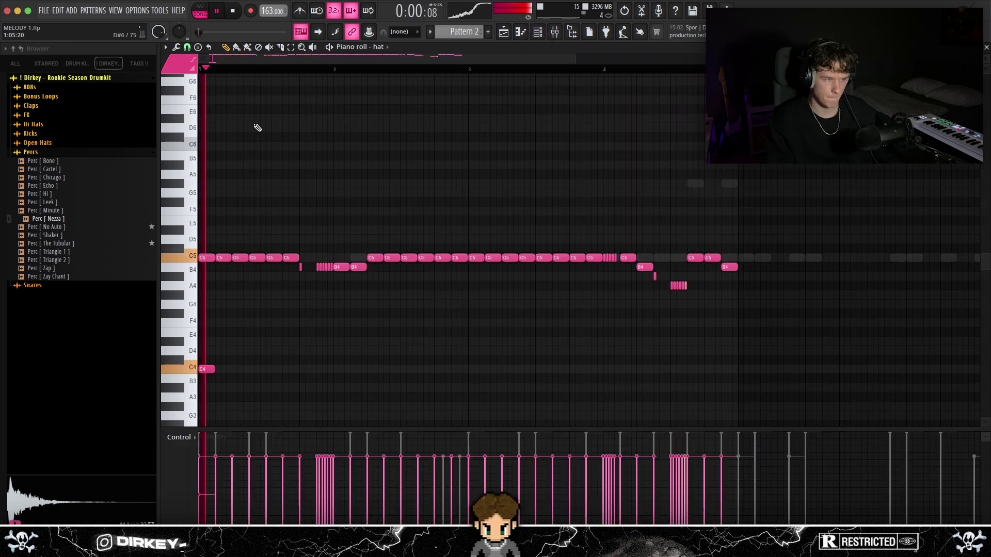
{"action": "left_click", "coordinate": [469, 177]}
{"action": "right_click", "coordinate": [469, 177]}
{"action": "scroll", "coordinate": [658, 71], "scroll_direction": "down", "scroll_amount": 3}
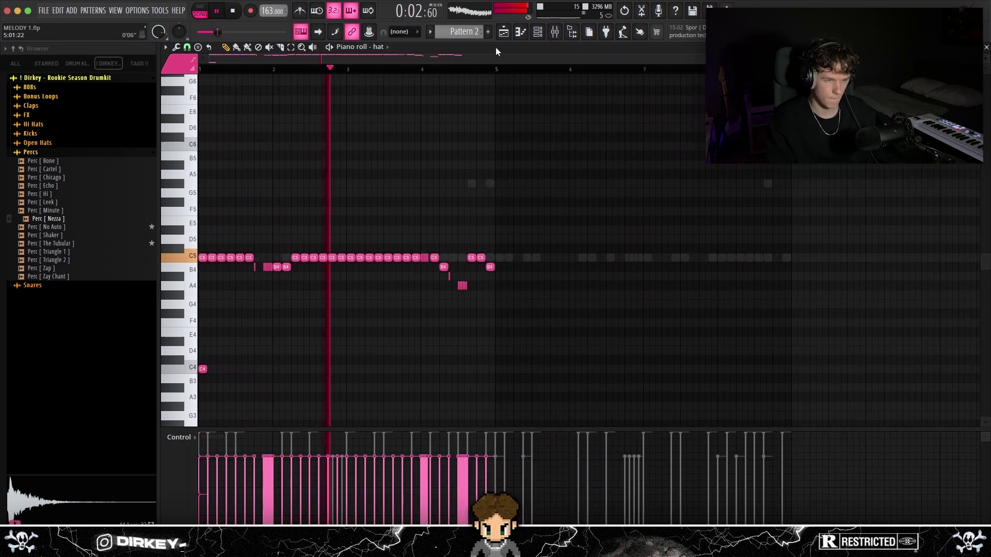
Set the snap to Line and duplicate the hat notes from bars 1–4 into bars 5–8.
{"action": "left_click_drag", "start_coordinate": [498, 70], "coordinate": [4, 74]}
{"action": "left_click", "coordinate": [187, 48]}
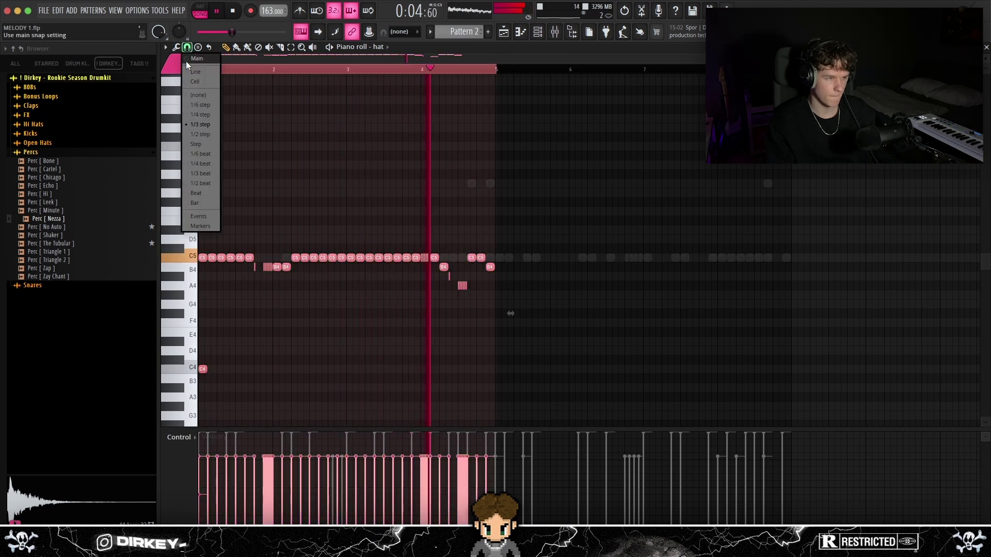
{"action": "left_click", "coordinate": [200, 69]}
{"action": "key", "text": "super+d"}
{"action": "left_click_drag", "start_coordinate": [499, 71], "coordinate": [202, 72]}
{"action": "key", "text": "super+b"}
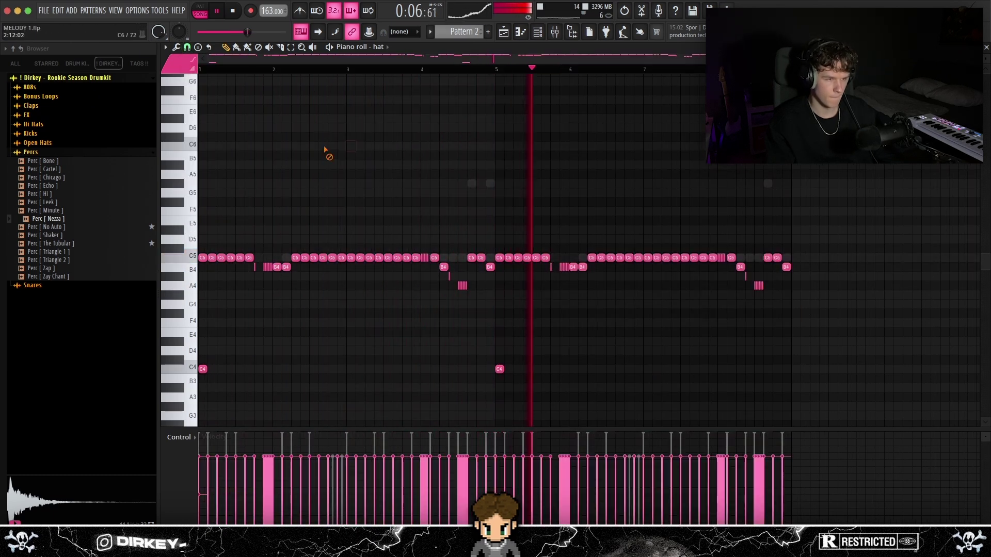
Slightly randomize the pan and velocity levels of all hat notes in bars 1–8.
{"action": "key", "text": "ctrl+a"}
{"action": "key", "text": "alt+r"}
{"action": "left_click_drag", "start_coordinate": [458, 321], "coordinate": [476, 323]}
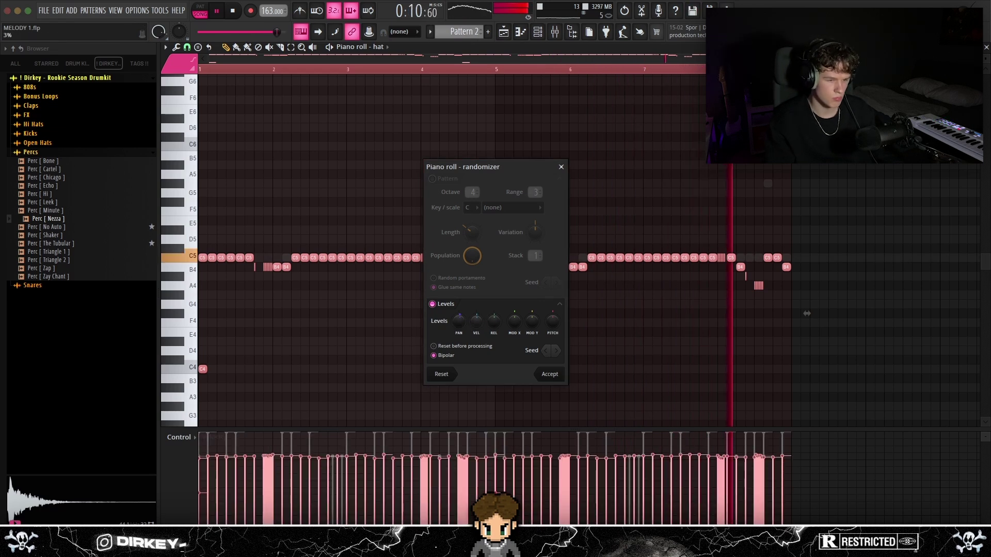
{"action": "left_click", "coordinate": [548, 374]}
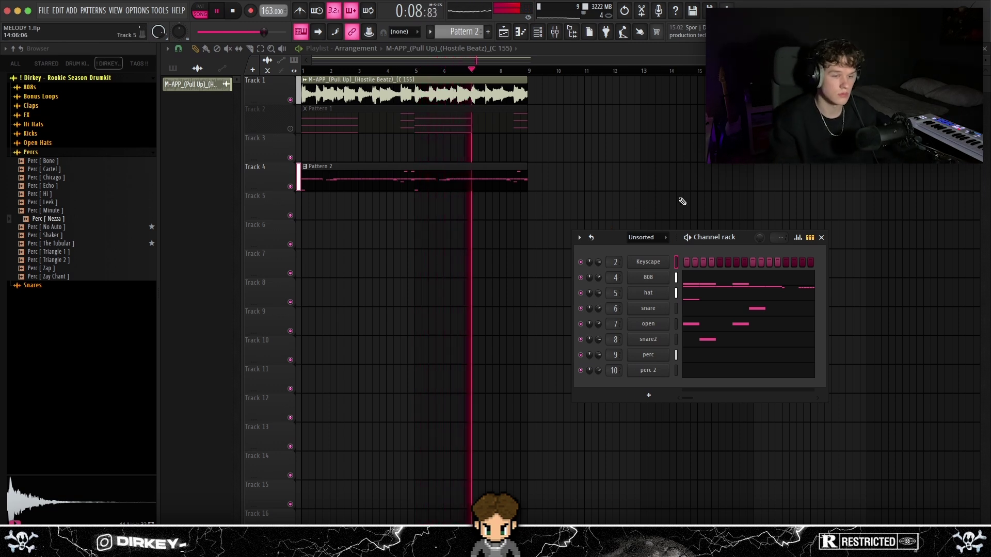
{"action": "left_click_drag", "start_coordinate": [609, 232], "coordinate": [458, 253]}
{"action": "key", "text": "F6"}
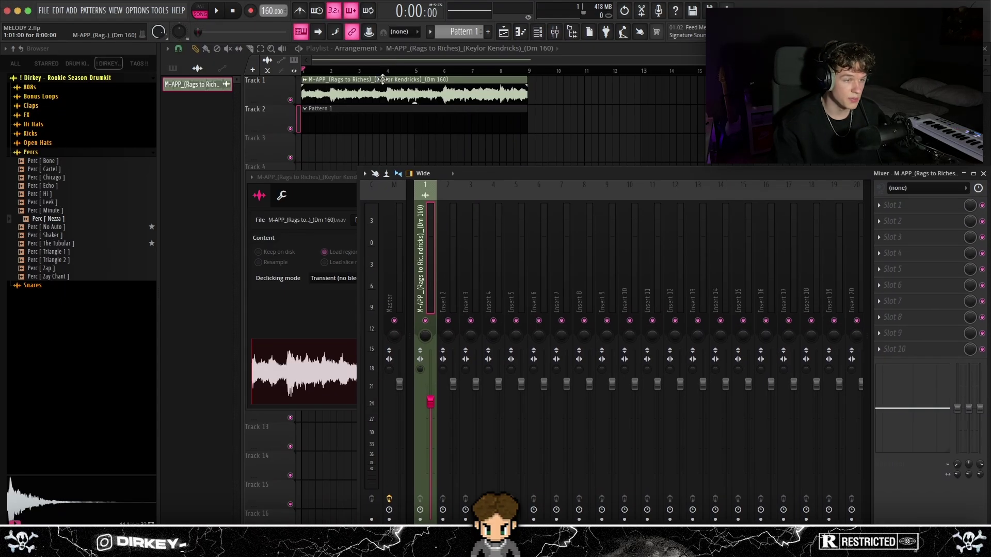
{"action": "left_click_drag", "start_coordinate": [477, 175], "coordinate": [327, 93]}
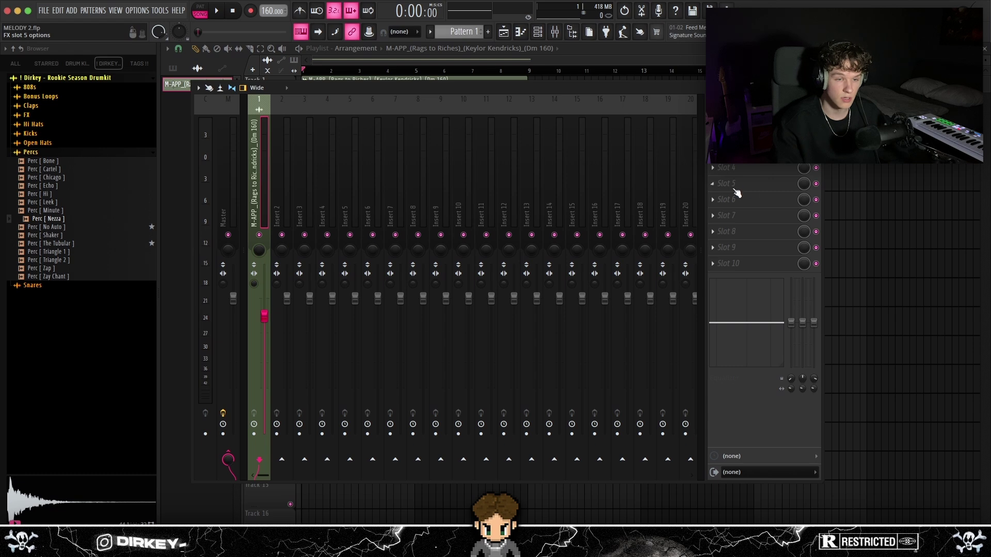
{"action": "left_click_drag", "start_coordinate": [678, 93], "coordinate": [718, 158]}
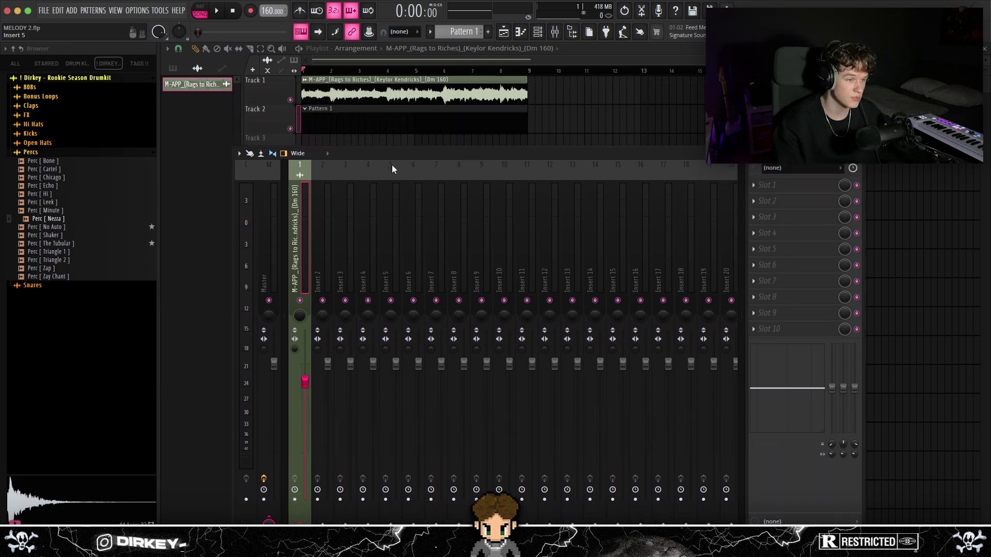
{"action": "left_click_drag", "start_coordinate": [395, 166], "coordinate": [307, 115]}
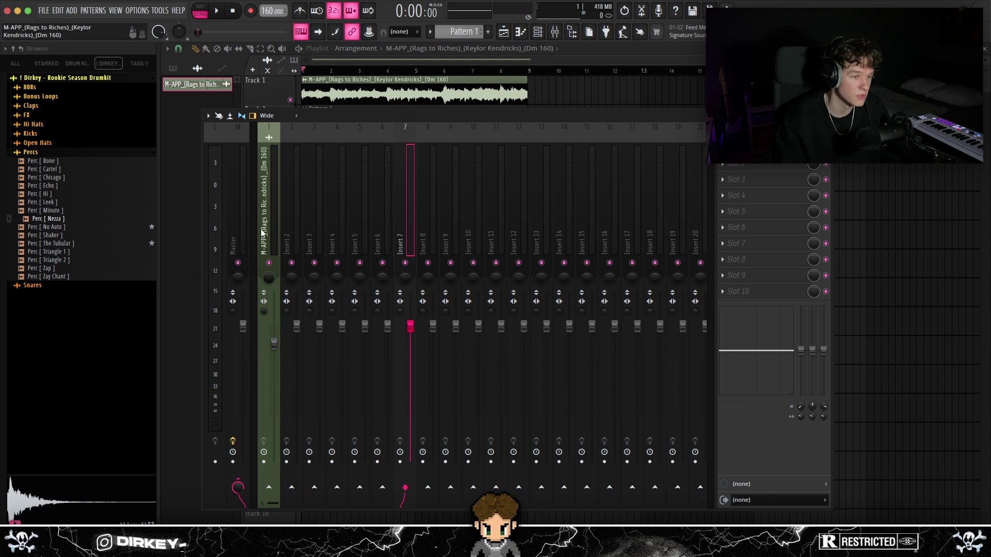
{"action": "left_click_drag", "start_coordinate": [317, 114], "coordinate": [285, 116]}
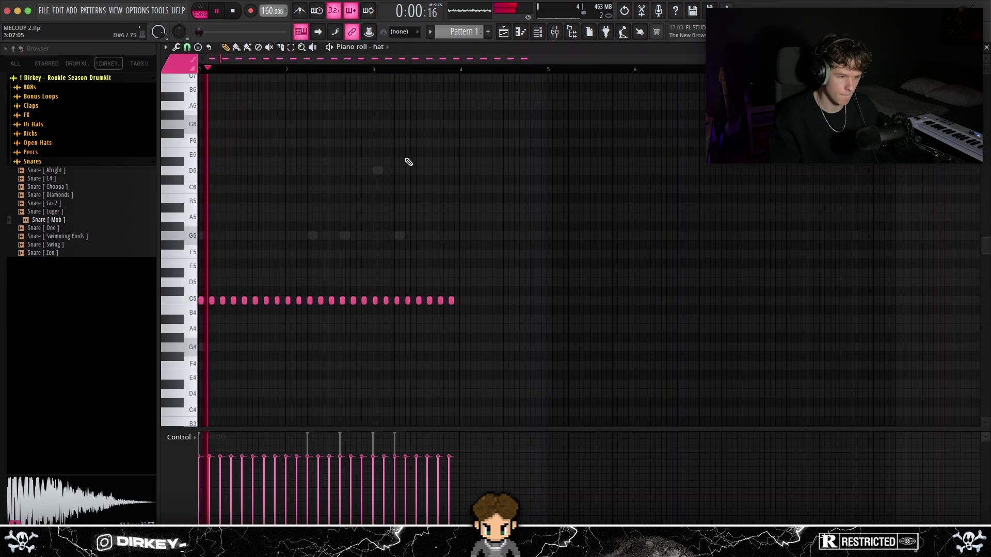
In the second beat's hat pattern, set the snap to Line and duplicate the C5 hat notes until they fill bars 1–8.
{"action": "left_click", "coordinate": [187, 48]}
{"action": "left_click", "coordinate": [190, 74]}
{"action": "scroll", "coordinate": [270, 72], "scroll_direction": "up", "scroll_amount": 1}
{"action": "key", "text": "ctrl+a"}
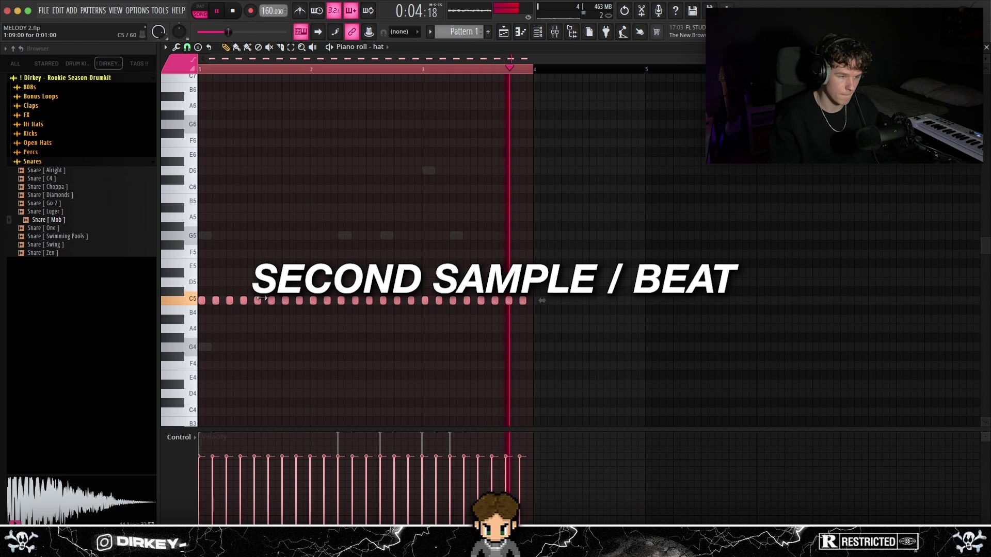
{"action": "left_click_drag", "start_coordinate": [260, 301], "coordinate": [265, 300]}
{"action": "key", "text": "ctrl+d"}
{"action": "left_click_drag", "start_coordinate": [604, 287], "coordinate": [510, 322]}
{"action": "key", "text": "ctrl+b"}
{"action": "key", "text": "ctrl+b"}
{"action": "key", "text": "ctrl+b"}
{"action": "key", "text": "super+b"}
{"action": "key", "text": "super+d"}
{"action": "key", "text": "super+b"}
{"action": "scroll", "coordinate": [402, 78], "scroll_direction": "up", "scroll_amount": 3}
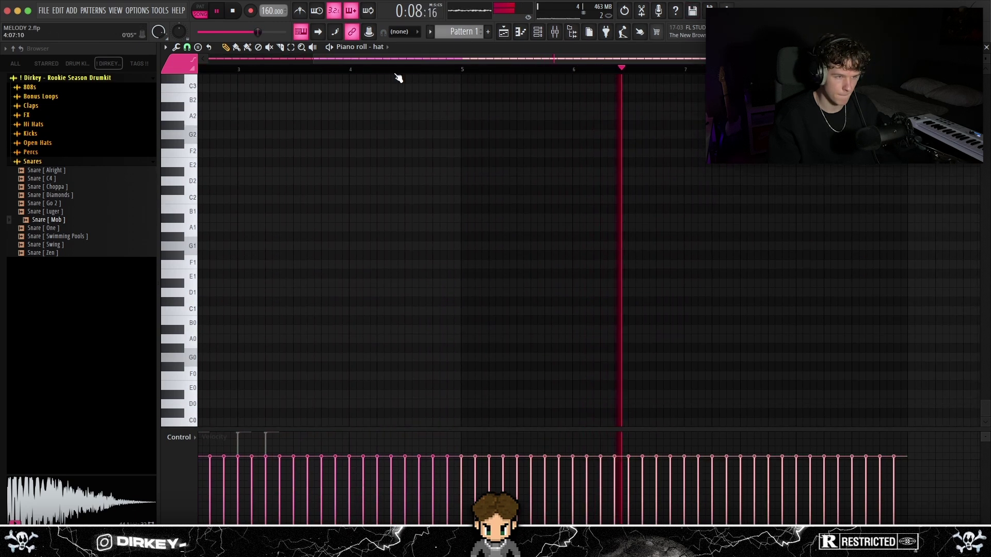
{"action": "scroll", "coordinate": [401, 72], "scroll_direction": "down", "scroll_amount": 2}
{"action": "scroll", "coordinate": [420, 175], "scroll_direction": "down", "scroll_amount": 5}
{"action": "scroll", "coordinate": [454, 148], "scroll_direction": "up", "scroll_amount": 6}
{"action": "scroll", "coordinate": [464, 139], "scroll_direction": "down", "scroll_amount": 6}
{"action": "scroll", "coordinate": [518, 91], "scroll_direction": "up", "scroll_amount": 2}
Duplicate the C5 snare hit from bar 1 into every bar through bar 8.
{"action": "left_click", "coordinate": [537, 33]}
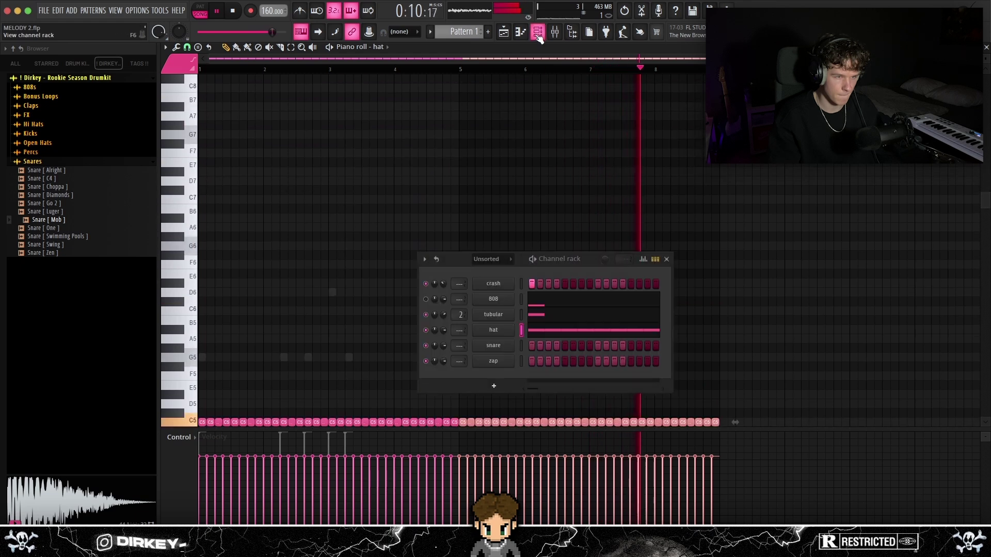
{"action": "left_click_drag", "start_coordinate": [454, 261], "coordinate": [441, 227]}
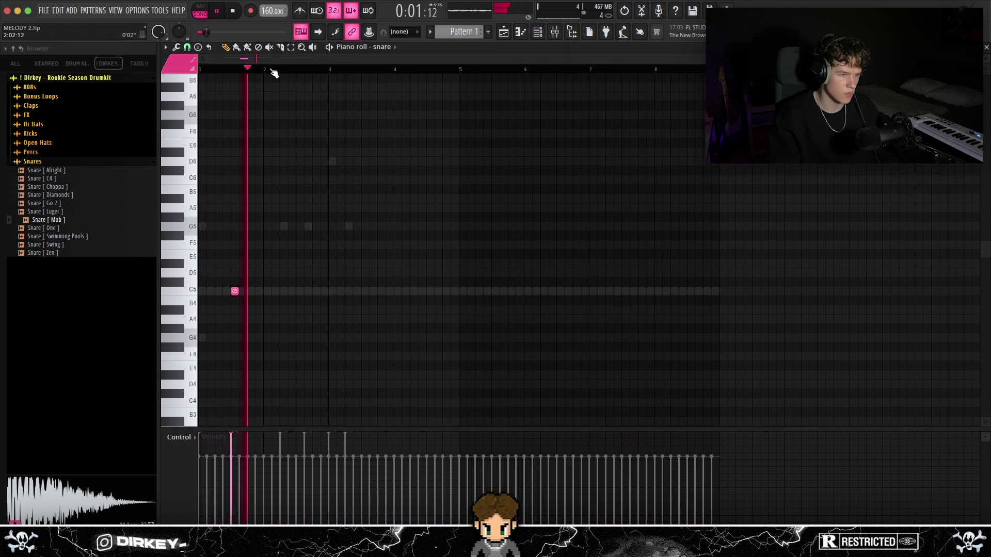
{"action": "key", "text": "ctrl+b"}
{"action": "key", "text": "ctrl+b"}
{"action": "key", "text": "ctrl+b"}
{"action": "key", "text": "ctrl+b"}
{"action": "key", "text": "ctrl+b"}
{"action": "key", "text": "ctrl+b"}
{"action": "key", "text": "ctrl+b"}
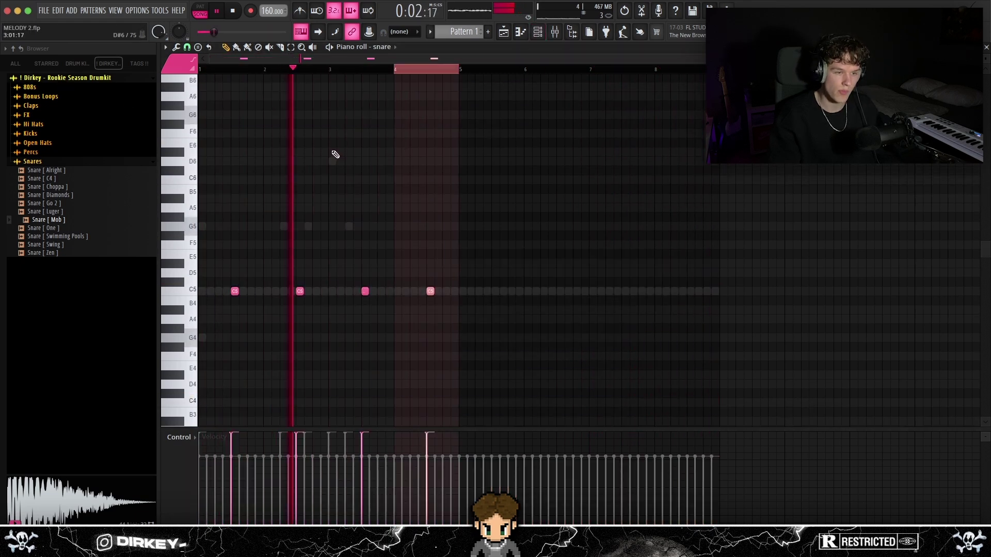
Add an extra C5 snare hit near the end of bar 4 and move the bar 8 snare hit earlier.
{"action": "left_click", "coordinate": [540, 33]}
{"action": "right_click", "coordinate": [431, 164]}
{"action": "left_click", "coordinate": [454, 291]}
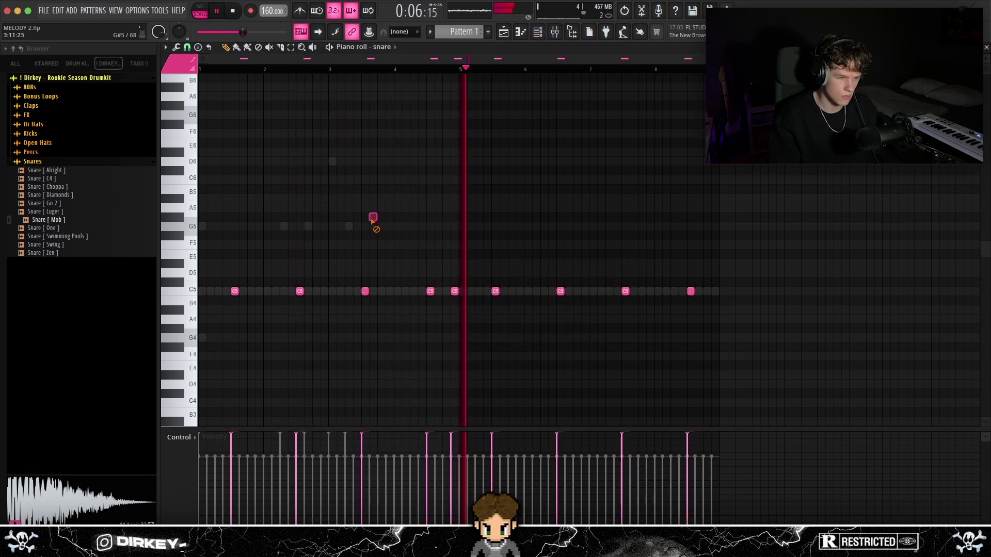
{"action": "left_click_drag", "start_coordinate": [689, 291], "coordinate": [674, 291]}
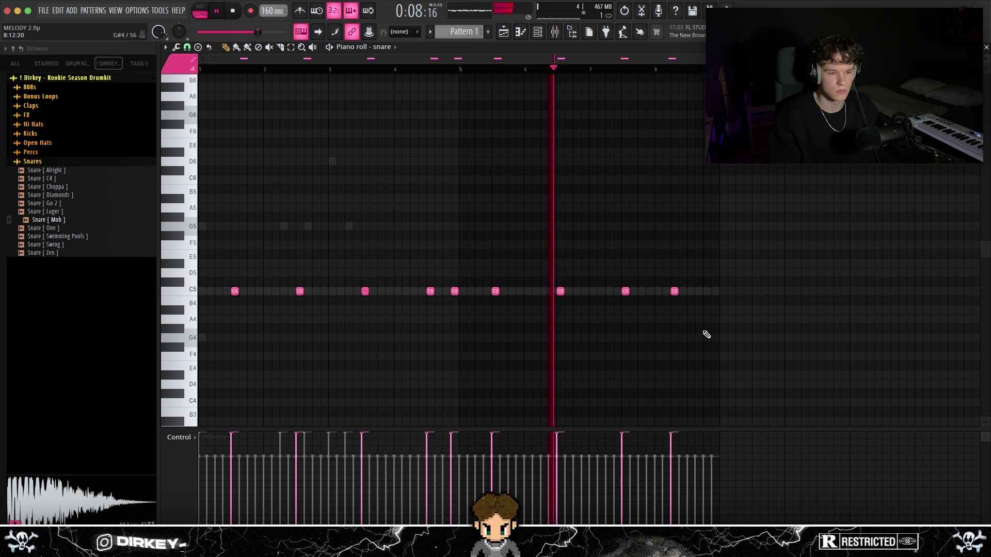
{"action": "scroll", "coordinate": [683, 285], "scroll_direction": "up", "scroll_amount": 1}
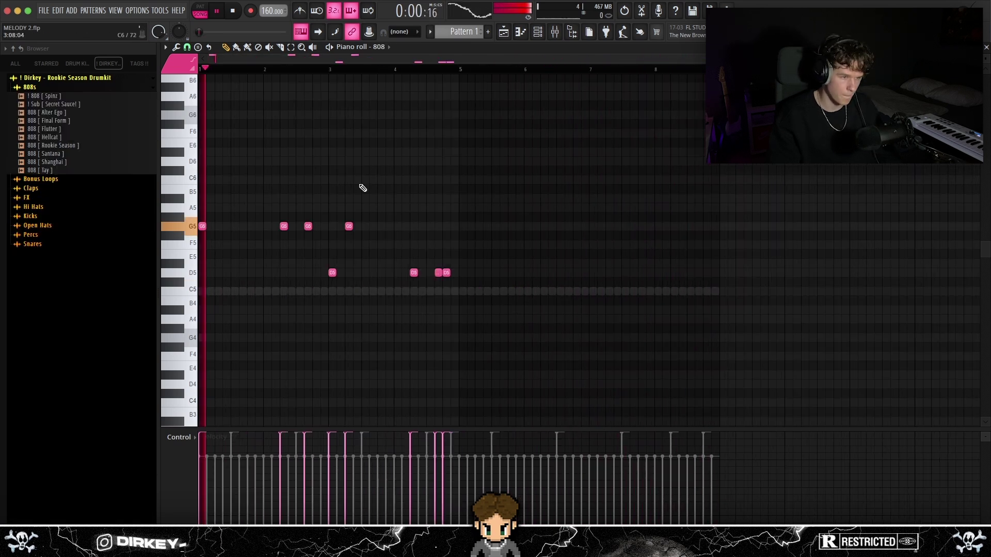
Duplicate the whole G5 and D5 808 line from bars 1–4 into bars 5–8.
{"action": "key", "text": "ctrl+a"}
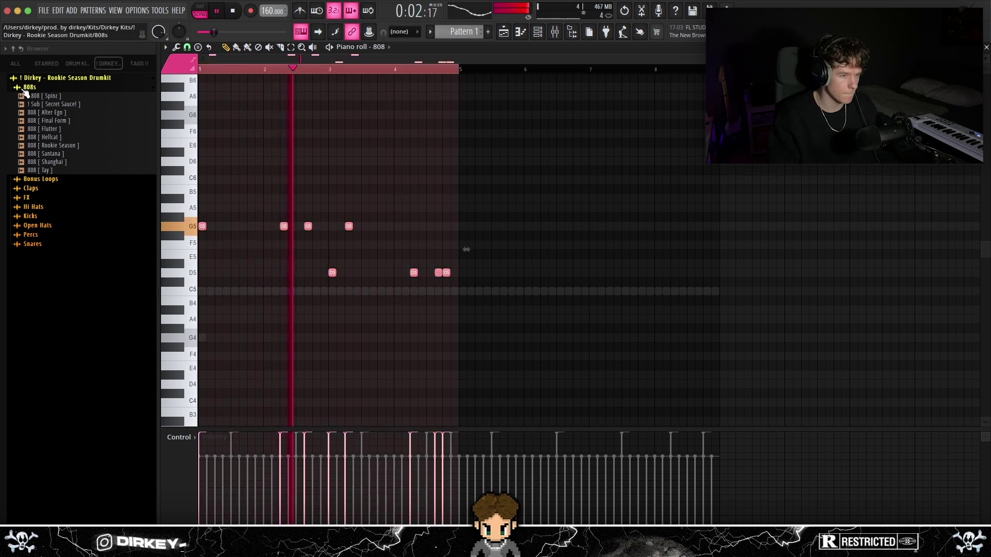
{"action": "key", "text": "ctrl+b"}
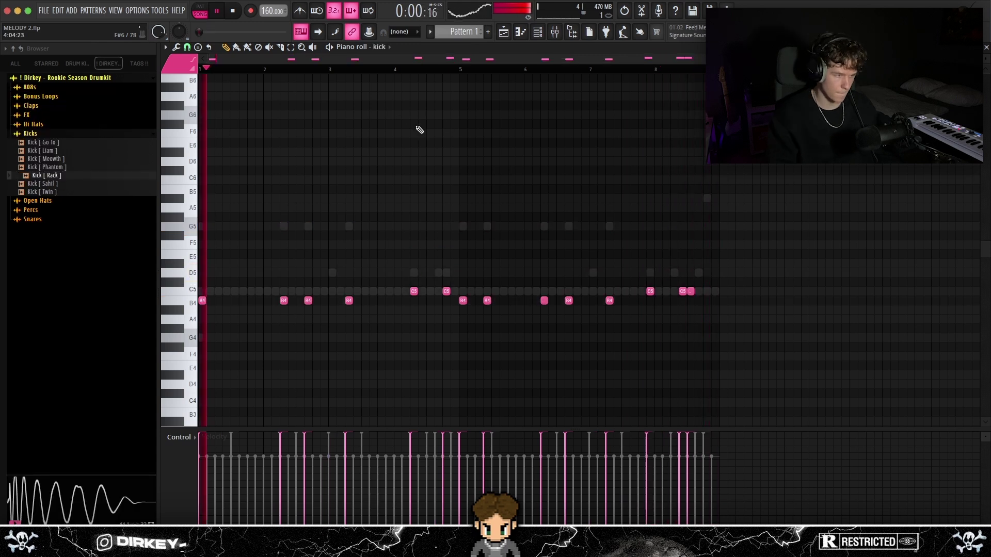
Set the kick channel's volume to about 74% while the beat plays.
{"action": "left_click", "coordinate": [538, 31]}
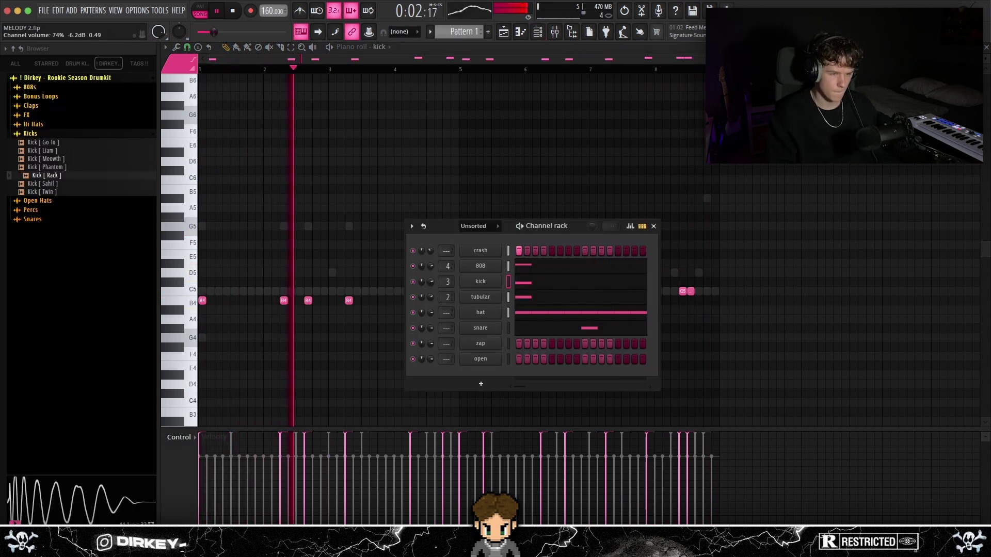
{"action": "key", "text": "F6"}
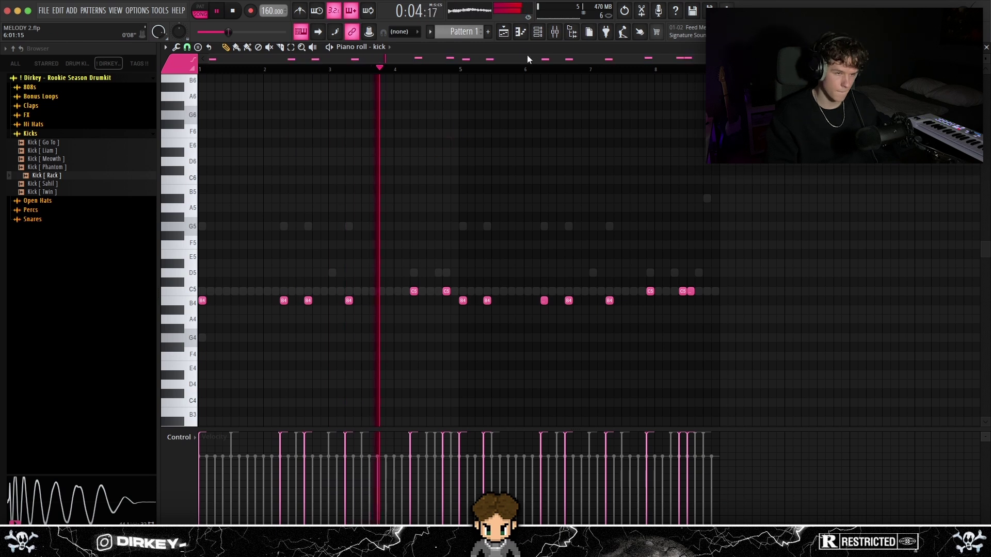
{"action": "key", "text": "F6"}
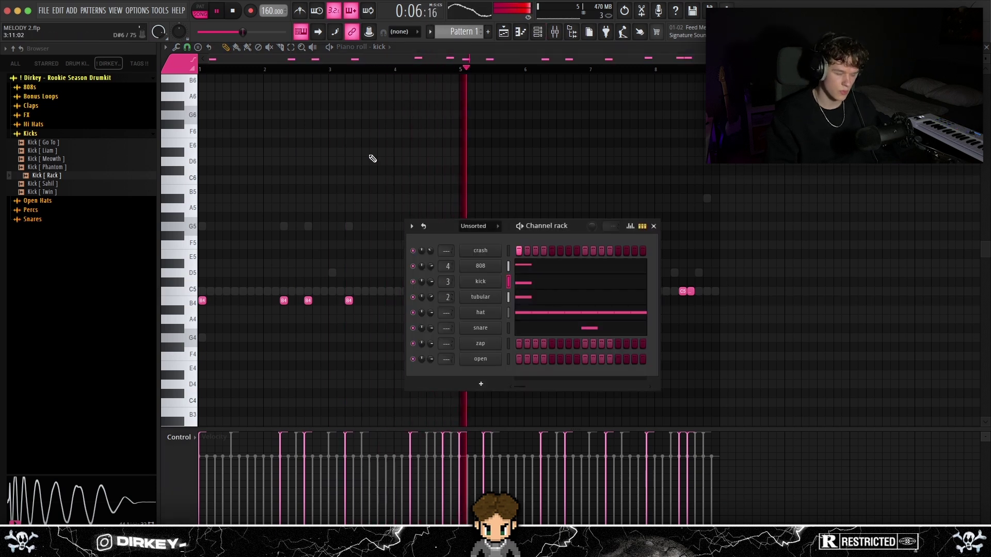
{"action": "key", "text": "F6"}
{"action": "key", "text": "F6"}
Place open hat hits on C5 at the start of bar 1 and in bar 4, and duplicate them into bars 5–8.
{"action": "left_click_drag", "start_coordinate": [446, 226], "coordinate": [357, 151]}
{"action": "right_click", "coordinate": [397, 284]}
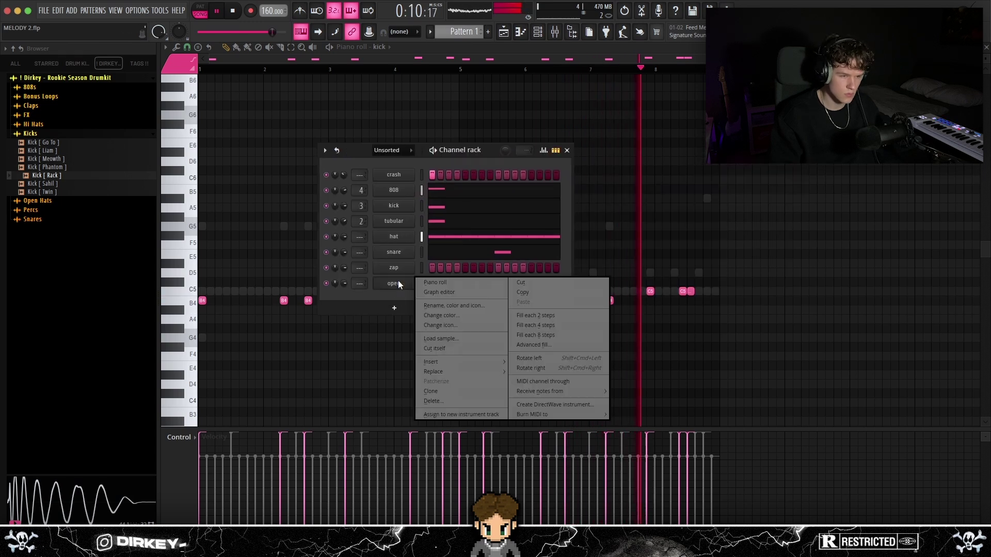
{"action": "left_click", "coordinate": [435, 282]}
{"action": "key", "text": "super+v"}
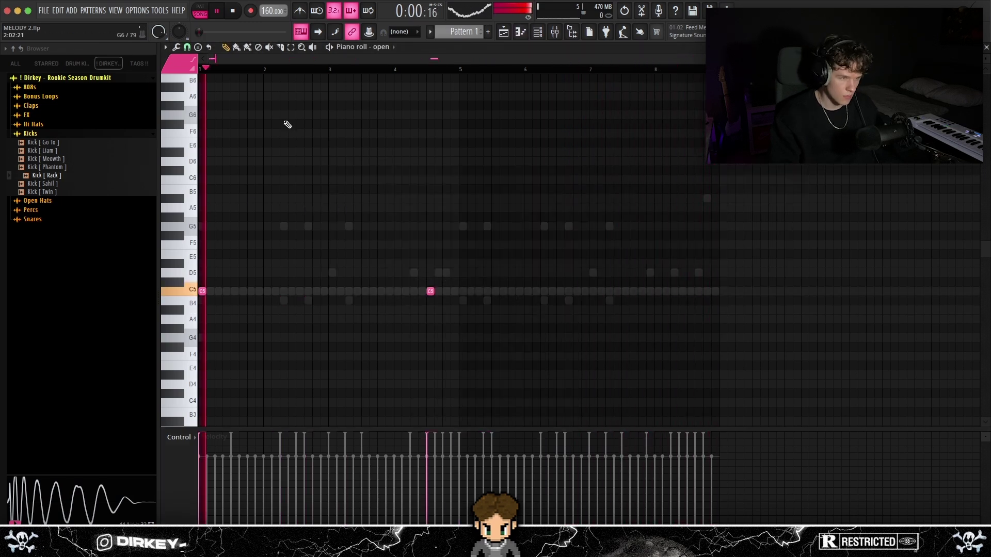
{"action": "left_click_drag", "start_coordinate": [459, 71], "coordinate": [199, 71]}
{"action": "key", "text": "super+b"}
{"action": "left_click", "coordinate": [535, 190], "text": "super"}
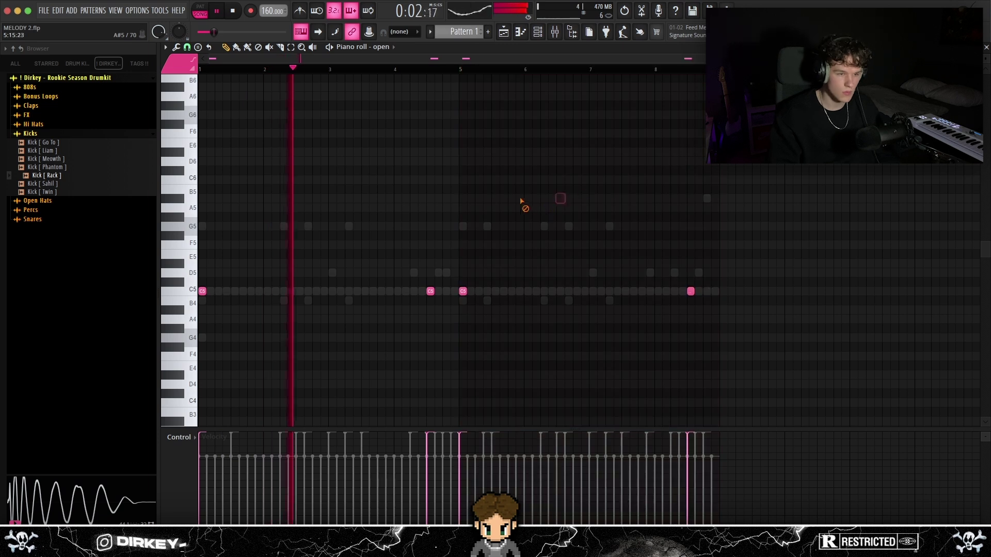
Pan the open hat channel to about 26% left.
{"action": "left_click", "coordinate": [538, 33]}
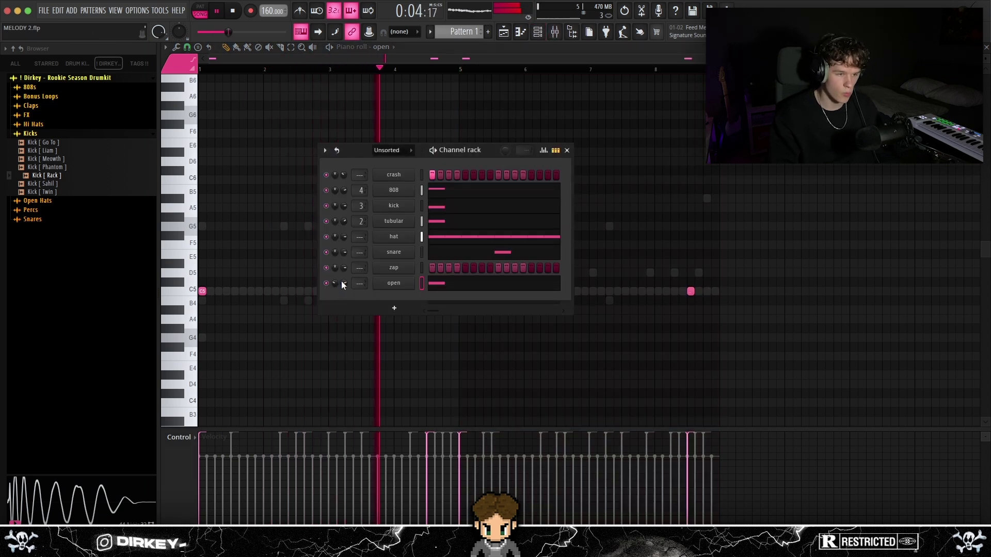
{"action": "key", "text": "F6"}
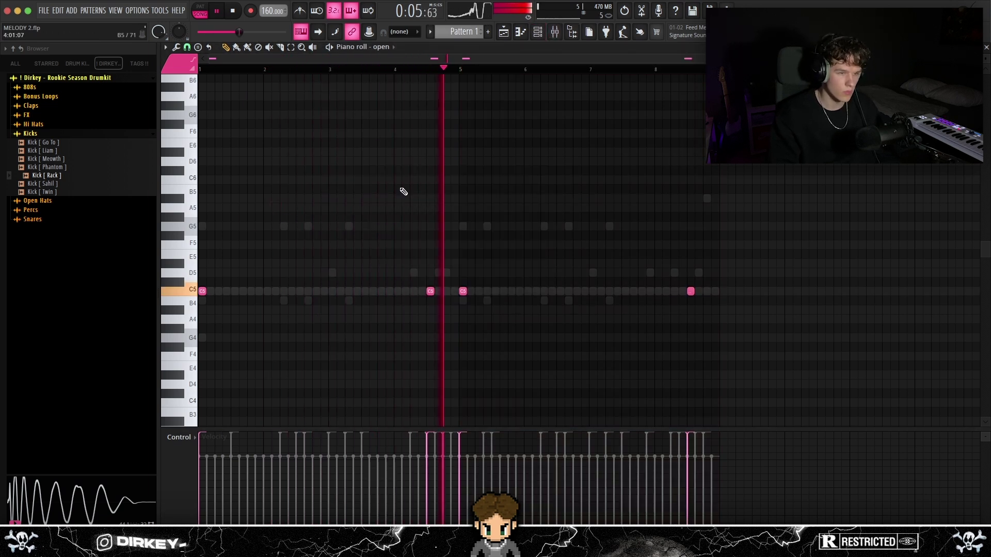
{"action": "left_click", "coordinate": [537, 32]}
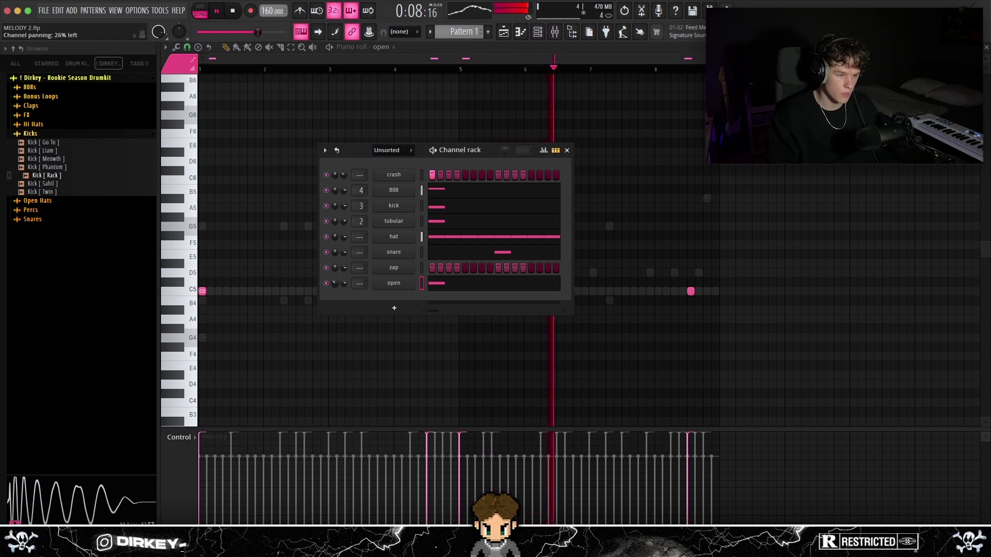
{"action": "key", "text": "F6"}
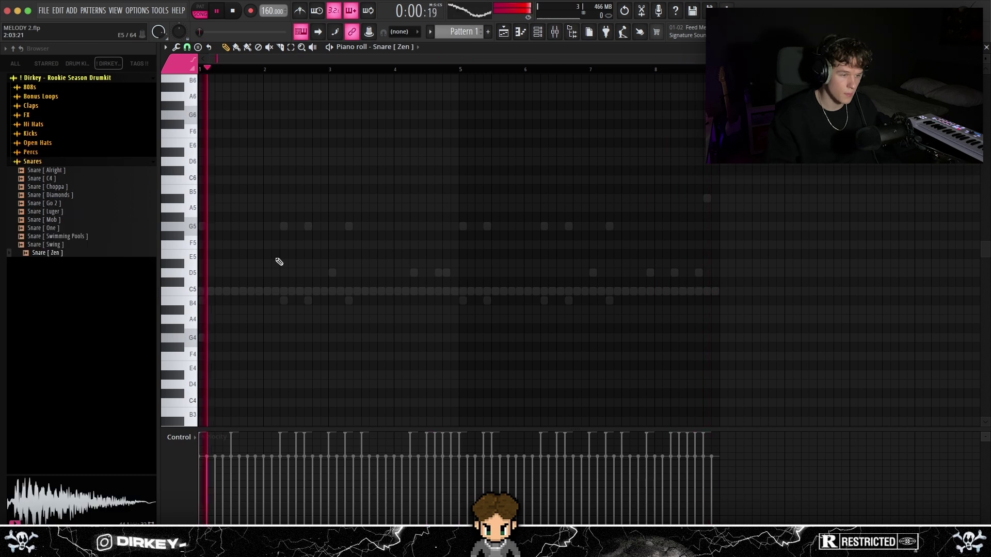
Place Snare [ Zen ] hits on C5 at the end of bar 1 and early in bars 2 and 4, and duplicate them into bars 5–8.
{"action": "left_click", "coordinate": [258, 291]}
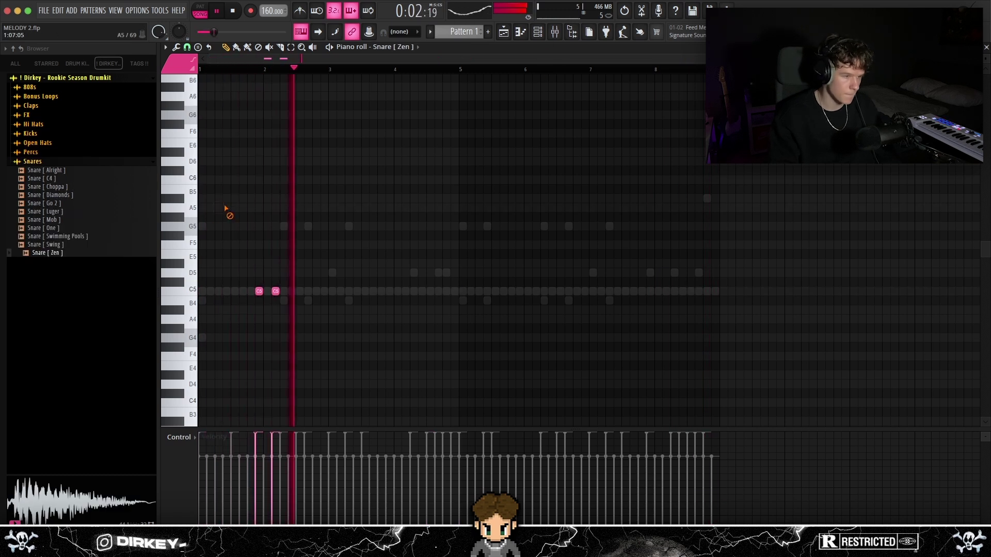
{"action": "left_click", "coordinate": [406, 292]}
{"action": "left_click_drag", "start_coordinate": [457, 69], "coordinate": [201, 110]}
{"action": "key", "text": "ctrl+b"}
{"action": "key", "text": "ctrl+d"}
Rename the Snare [ Zen ] channel as snare2.
{"action": "left_click", "coordinate": [537, 33]}
{"action": "left_click", "coordinate": [394, 298], "text": "shift"}
{"action": "type", "text": "snare2"}
{"action": "key", "text": "Return"}
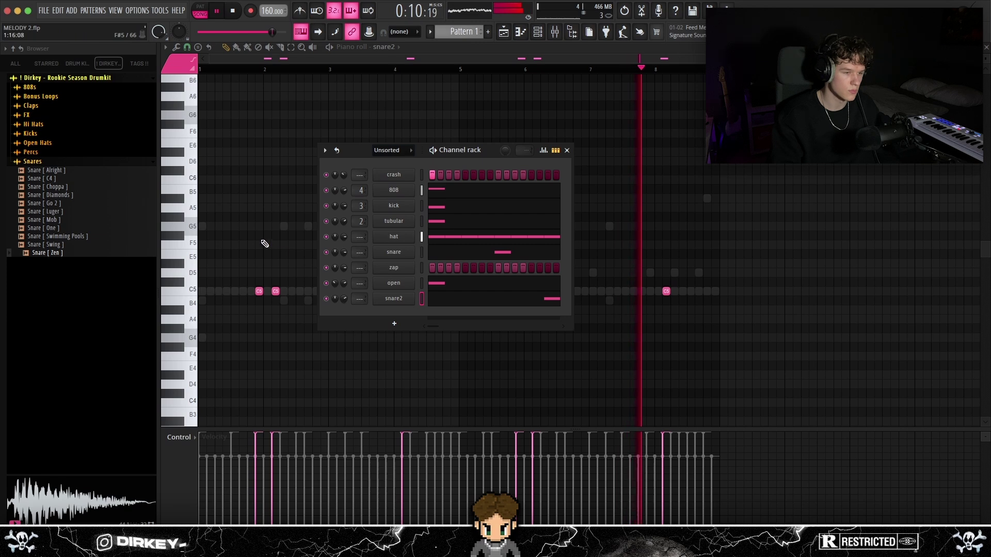
{"action": "key", "text": "F6"}
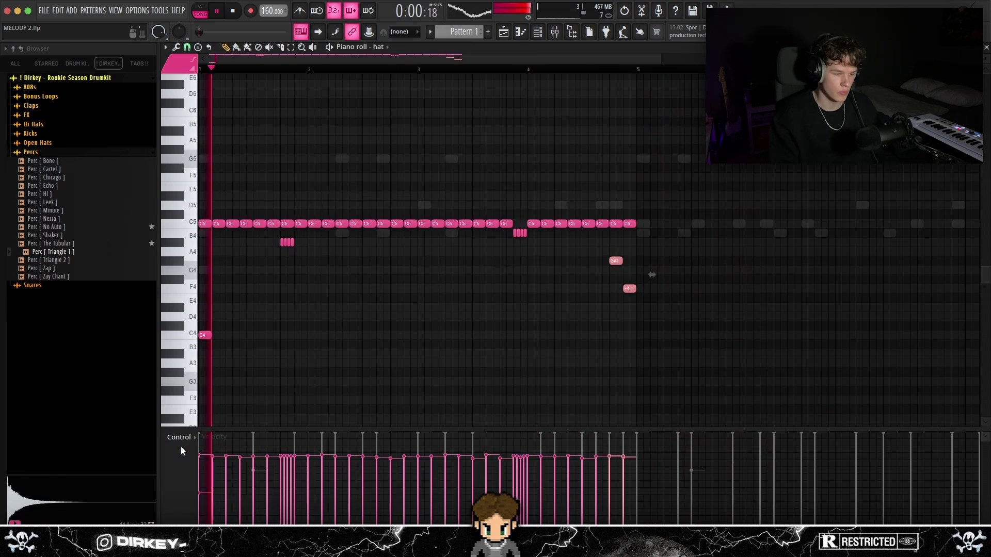
Pan the G#4 hat note at the end of bar 4 to the right and the F4 one about 55% left.
{"action": "left_click", "coordinate": [179, 437]}
{"action": "left_click", "coordinate": [186, 457]}
{"action": "left_click", "coordinate": [611, 456]}
{"action": "left_click", "coordinate": [634, 518]}
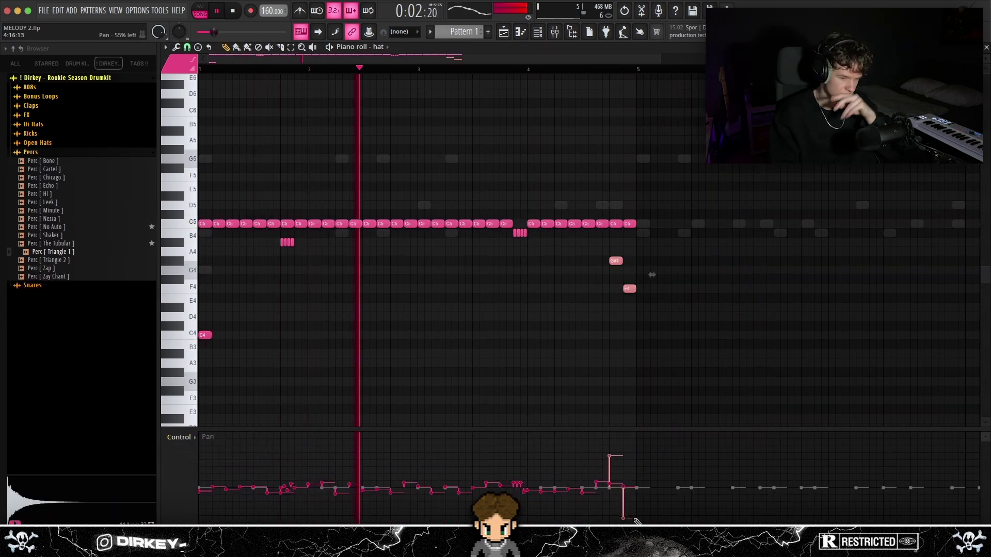
Give the last G#4 and F4 hat notes descending, lower velocities and duplicate the hat pattern from bars 1–4 into bars 5–8.
{"action": "left_click", "coordinate": [179, 436]}
{"action": "left_click", "coordinate": [188, 465]}
{"action": "left_click_drag", "start_coordinate": [603, 475], "coordinate": [622, 515]}
{"action": "key", "text": "ctrl+b"}
{"action": "scroll", "coordinate": [574, 122], "scroll_direction": "down", "scroll_amount": 3}
Route the hat, snare, open, snare2 and triangle channels to mixer tracks 5–9 and play the arrangement from the playlist.
{"action": "left_click", "coordinate": [537, 32]}
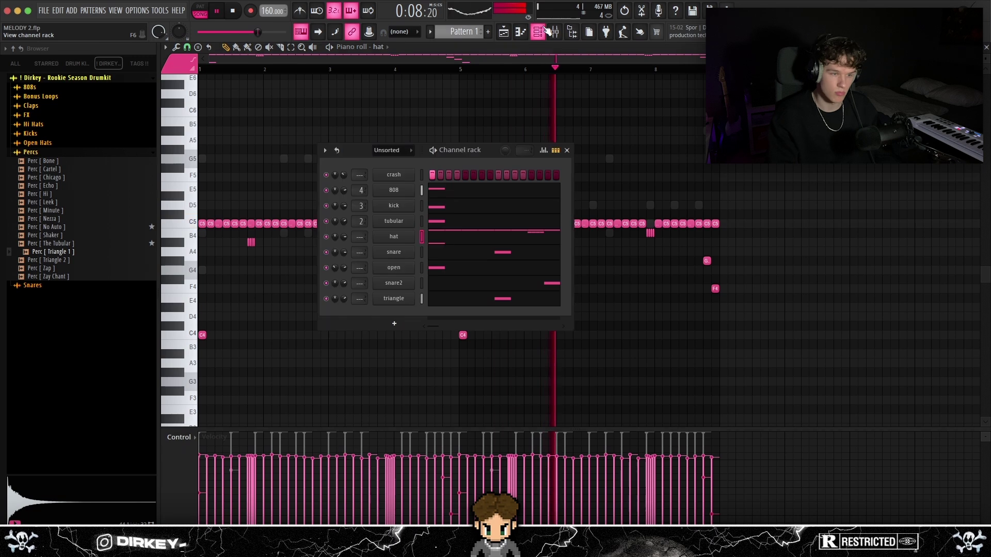
{"action": "left_click_drag", "start_coordinate": [364, 144], "coordinate": [286, 101]}
{"action": "key", "text": "F5"}
{"action": "left_click", "coordinate": [233, 11]}
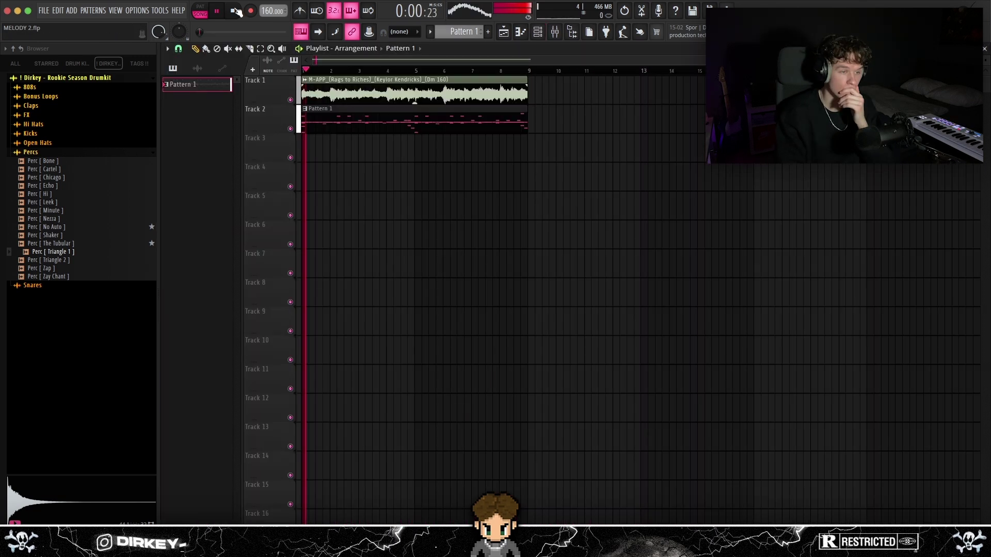
{"action": "left_click", "coordinate": [537, 32]}
{"action": "left_click_drag", "start_coordinate": [611, 168], "coordinate": [508, 199]}
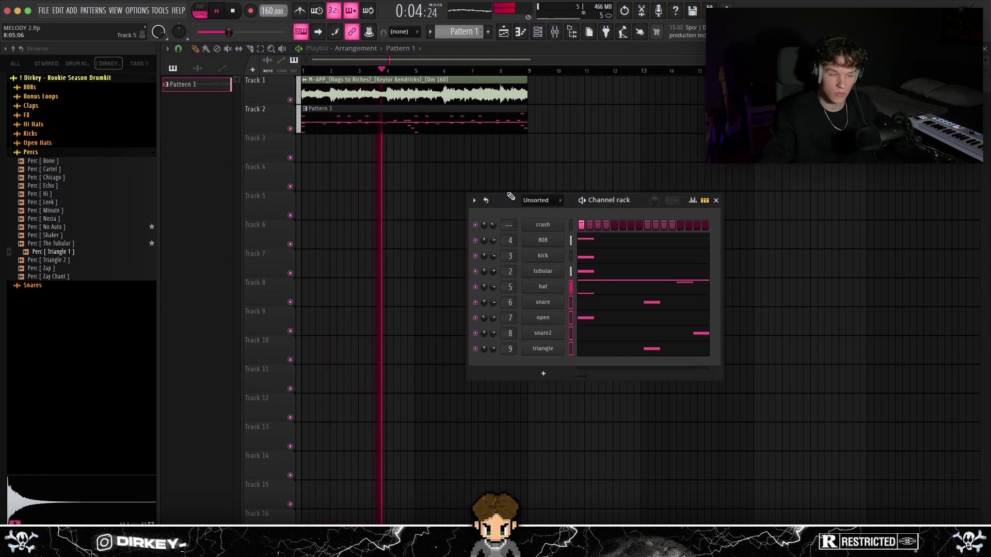